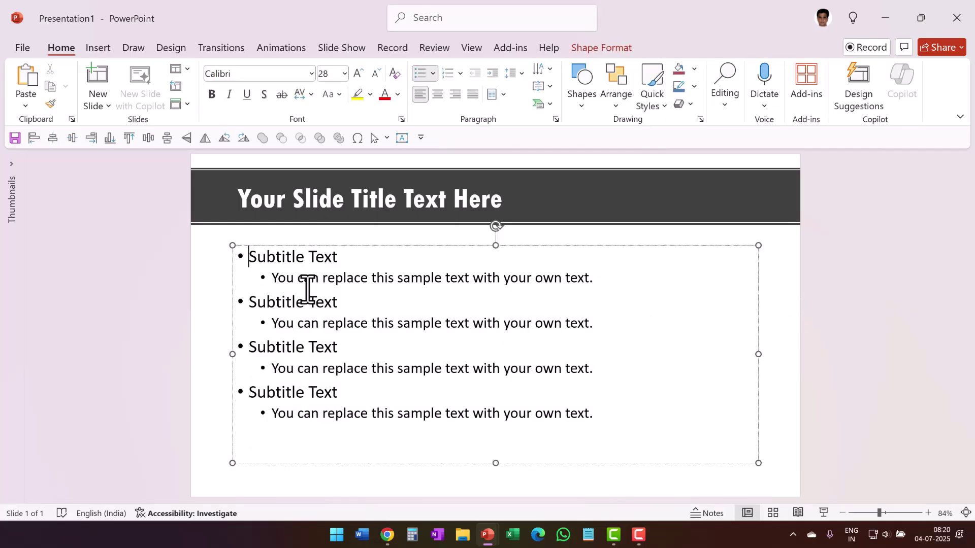
- Convert the bulleted subtitle list into a Basic Block List SmartArt graphic from the List layouts
drag(302, 317, 298, 311)
right_click(299, 310)
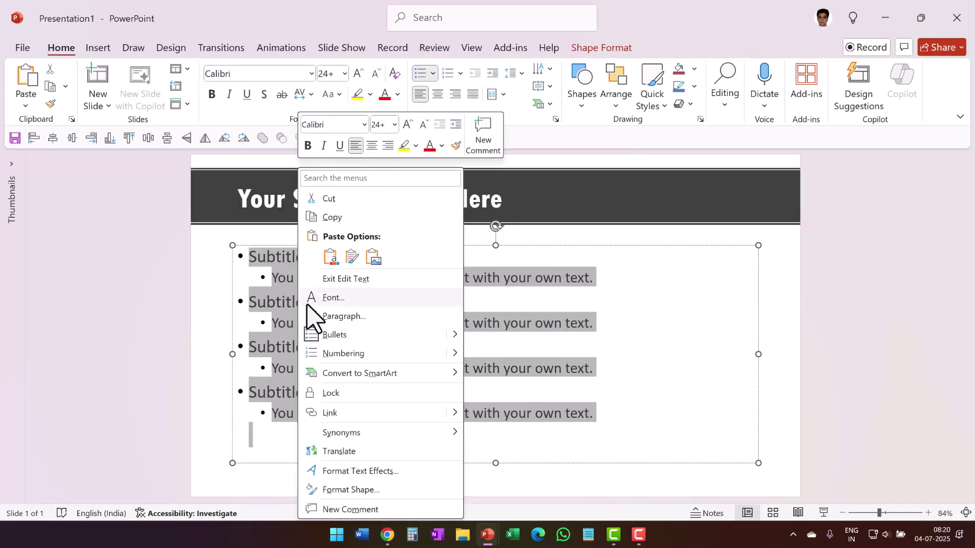
mouse_move(388, 377)
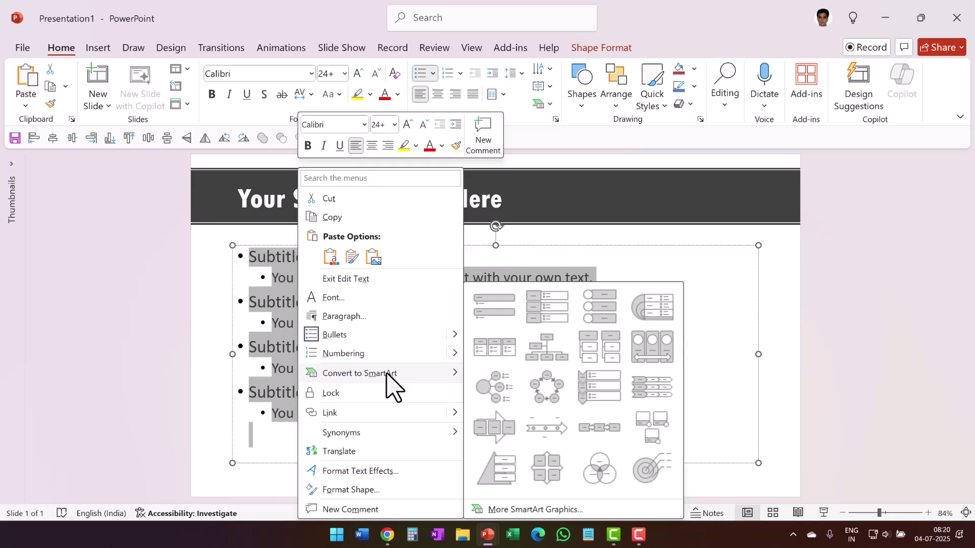
click(555, 508)
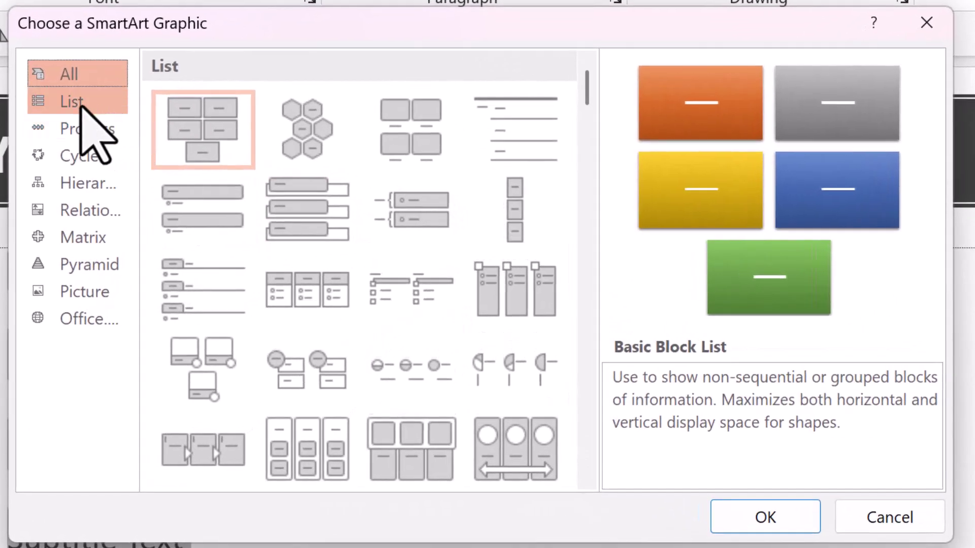
click(220, 151)
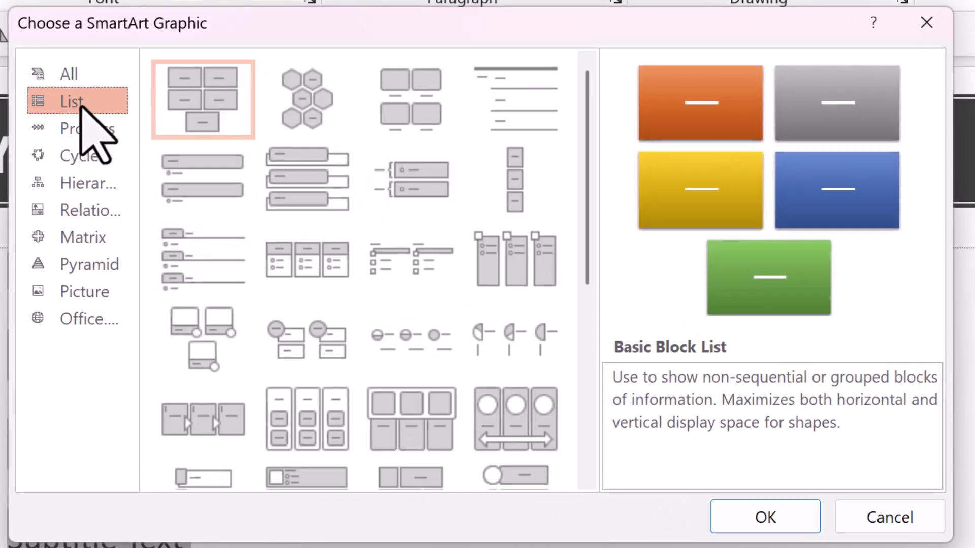
click(213, 97)
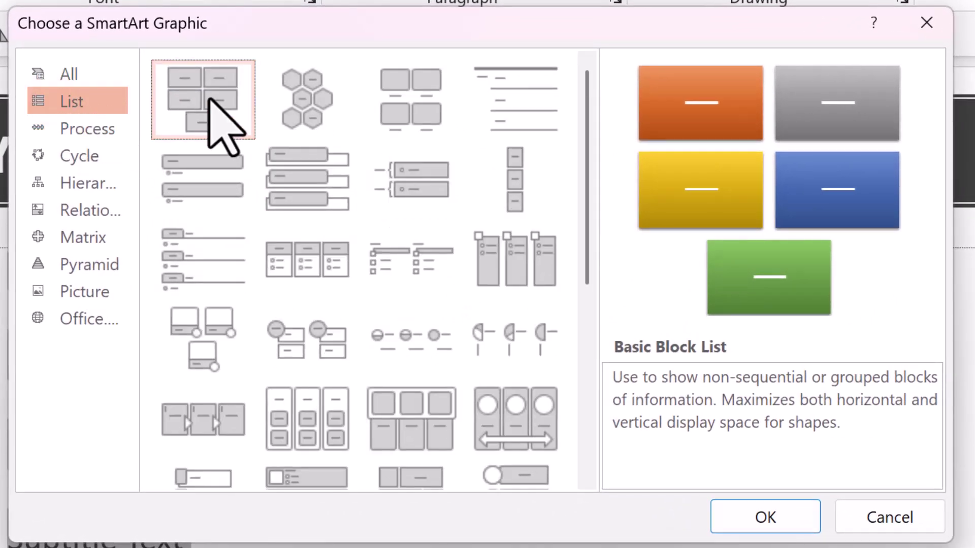
click(767, 518)
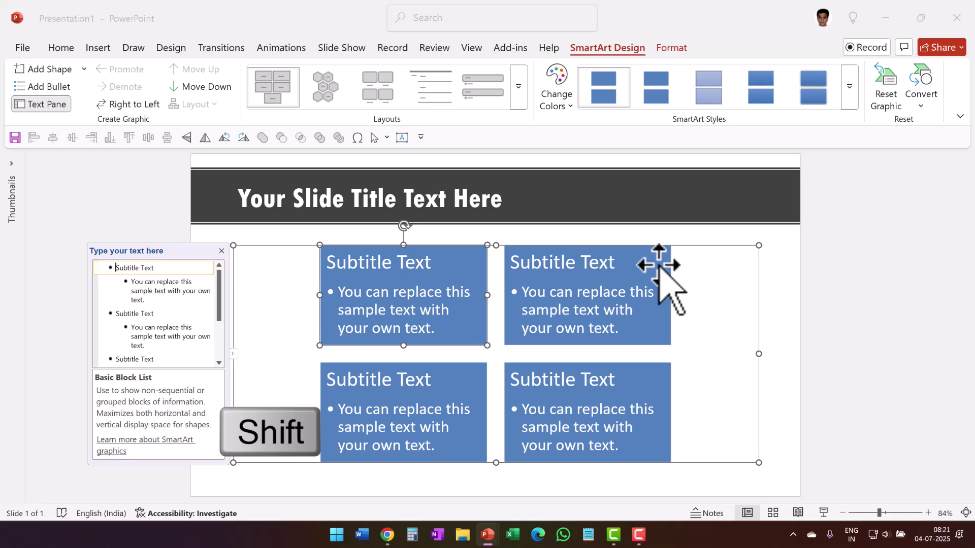
- Select all four SmartArt blocks and fill them with white
shift+click(656, 262)
shift+click(636, 378)
shift+click(457, 406)
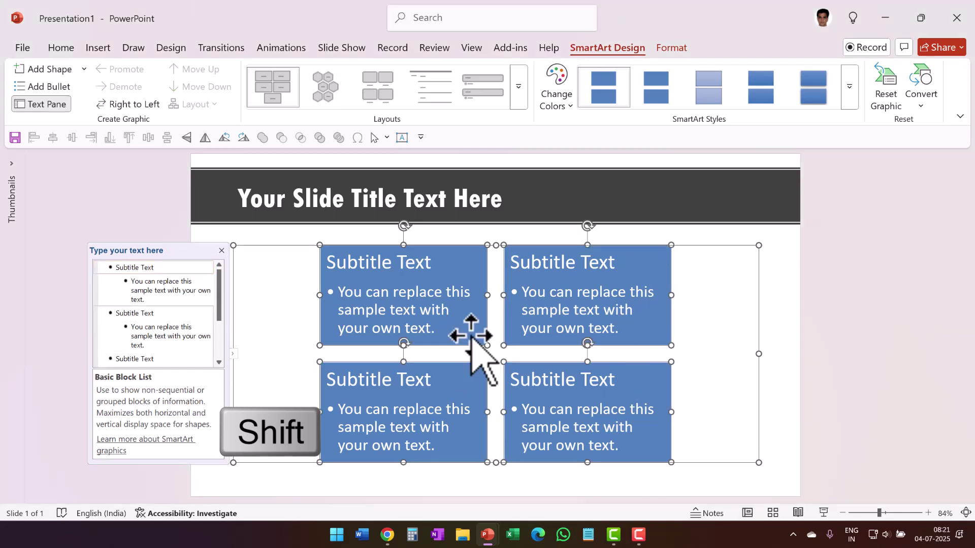
click(61, 47)
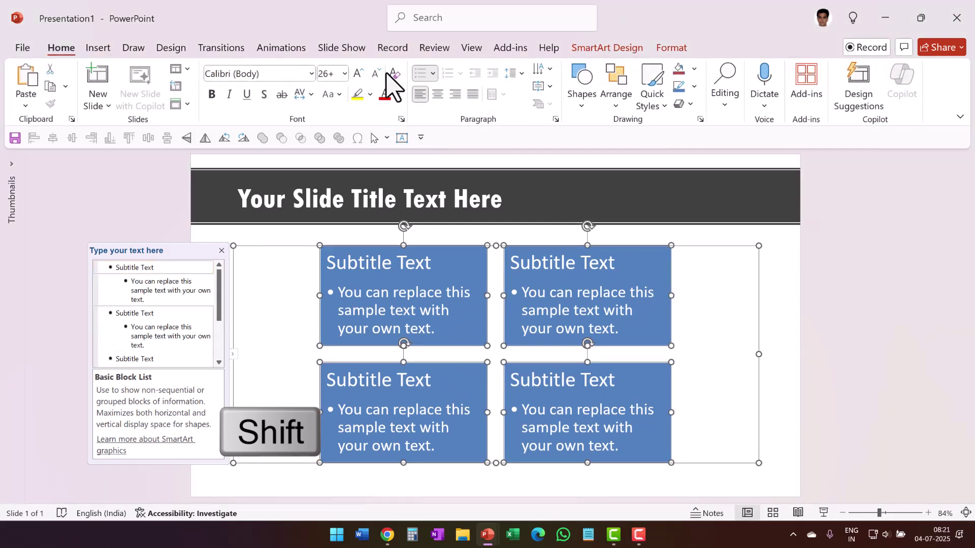
click(695, 69)
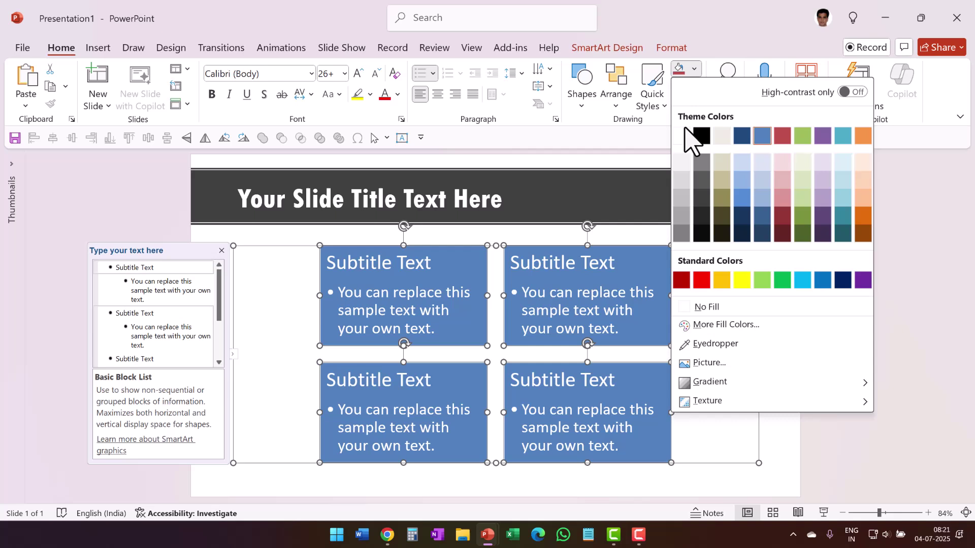
click(681, 134)
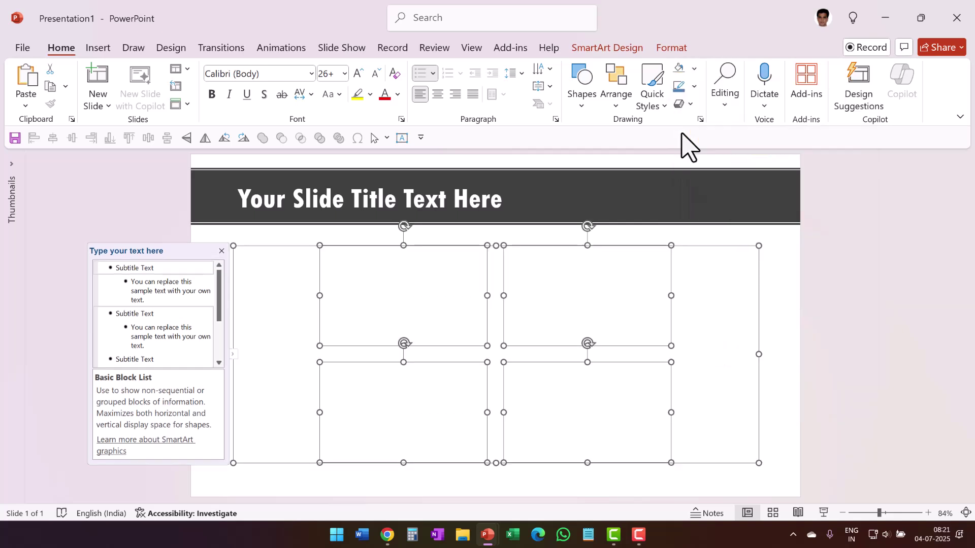
- Make the block text black and give the blocks dark grey outlines
click(386, 96)
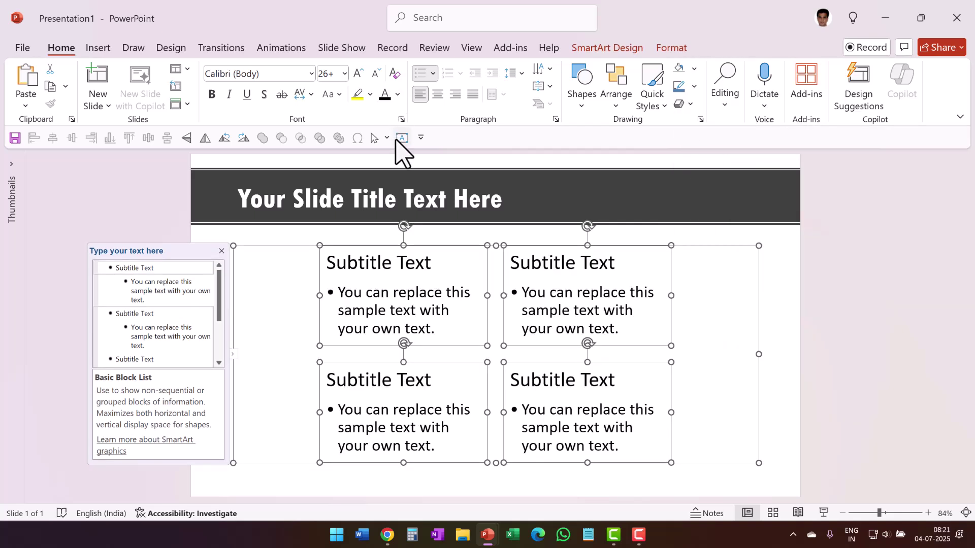
click(693, 86)
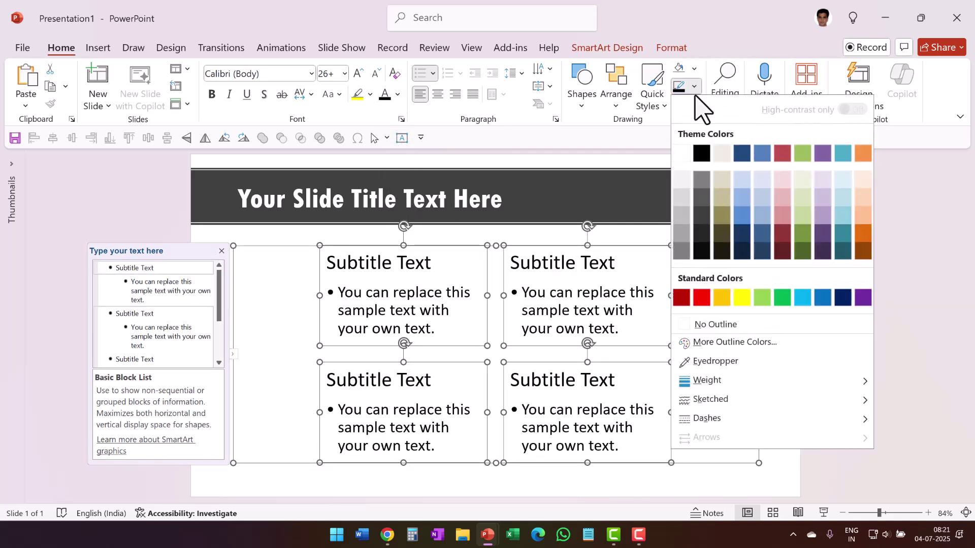
click(704, 203)
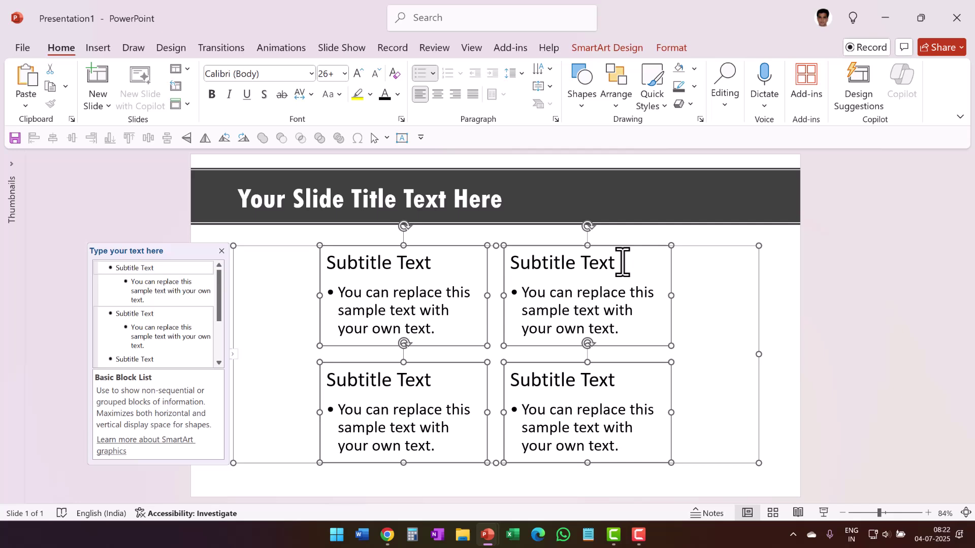
- Select the four 'Subtitle Text' headings and apply the Tw Cen MT Condensed Extra Bold font
drag(327, 262, 425, 265)
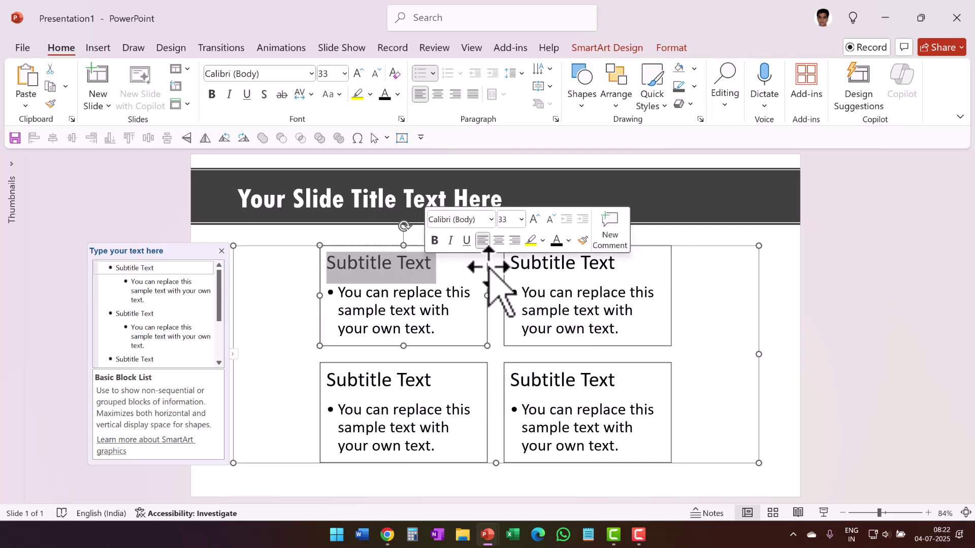
drag(510, 262, 613, 261)
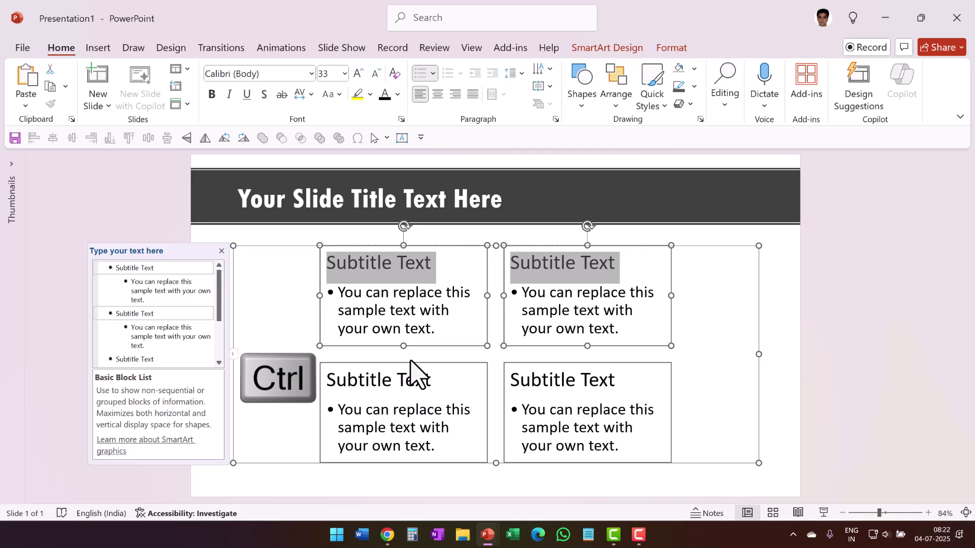
drag(327, 379, 426, 377)
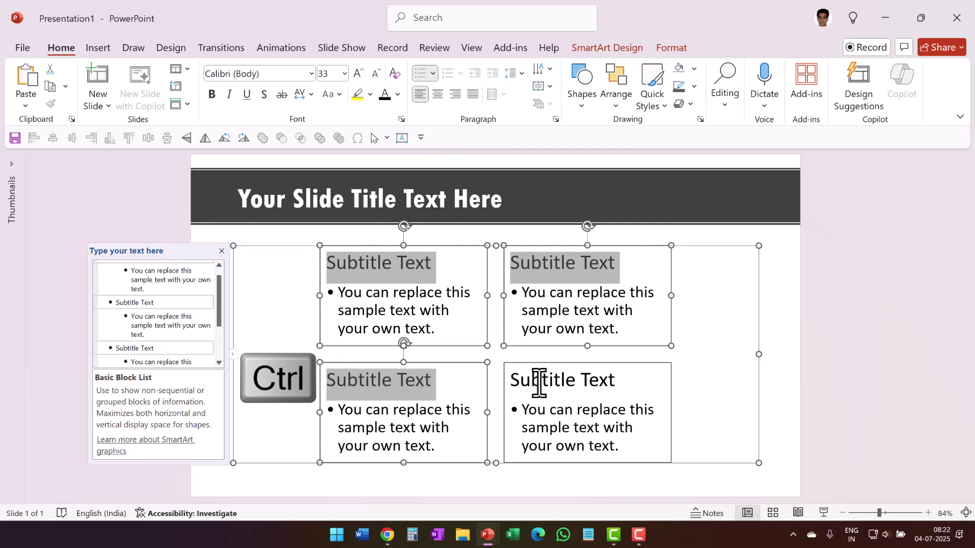
drag(511, 381, 616, 381)
click(311, 74)
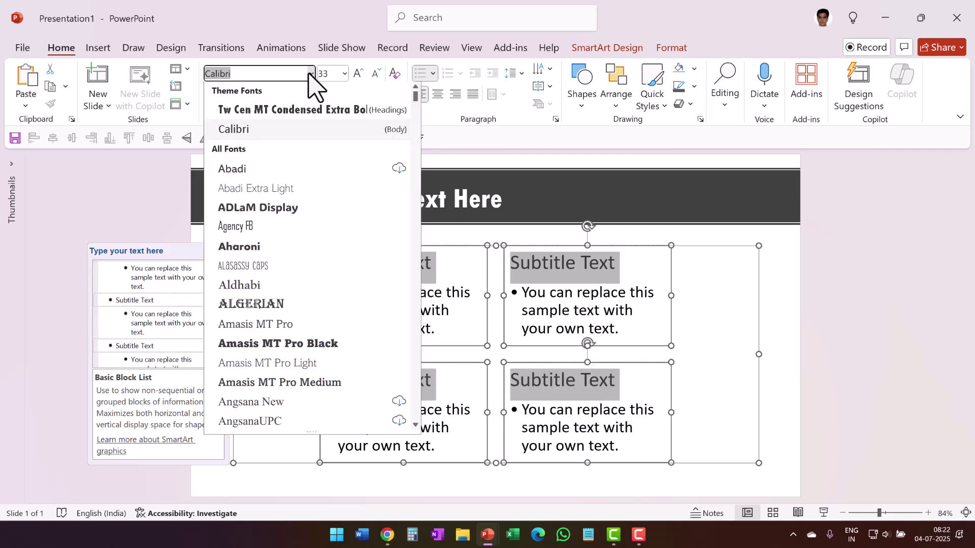
click(305, 110)
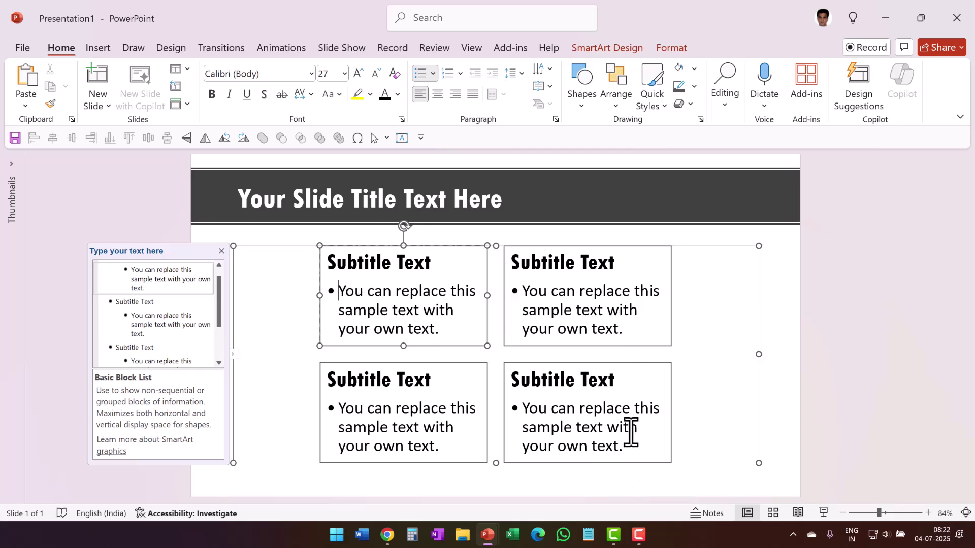
- Turn off bullets in each block's description, indenting the first with Tab, then deselect the graphic
click(422, 75)
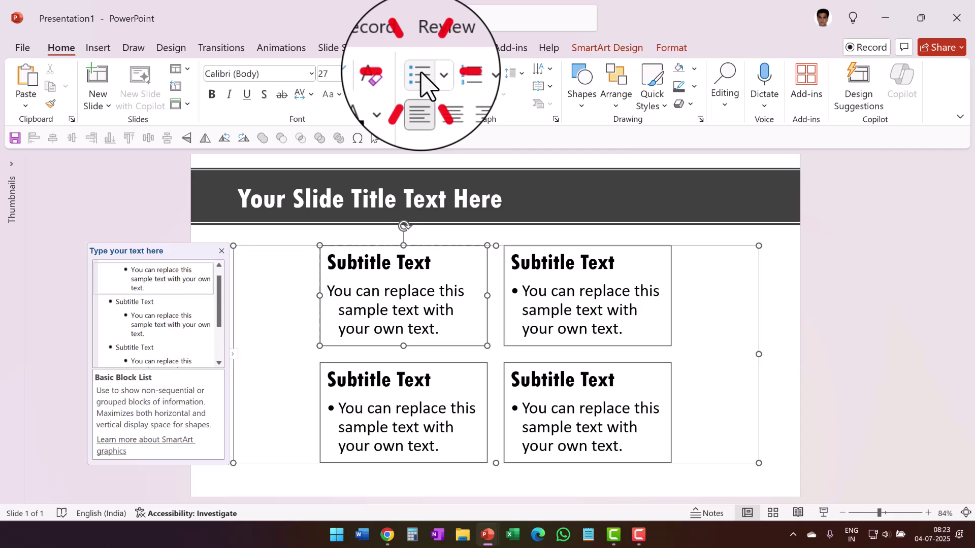
key(Tab)
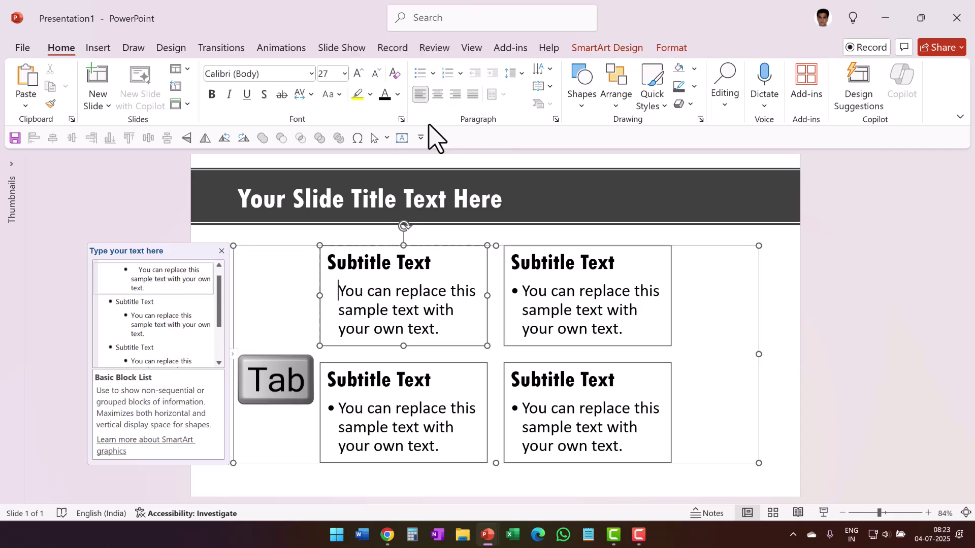
click(523, 295)
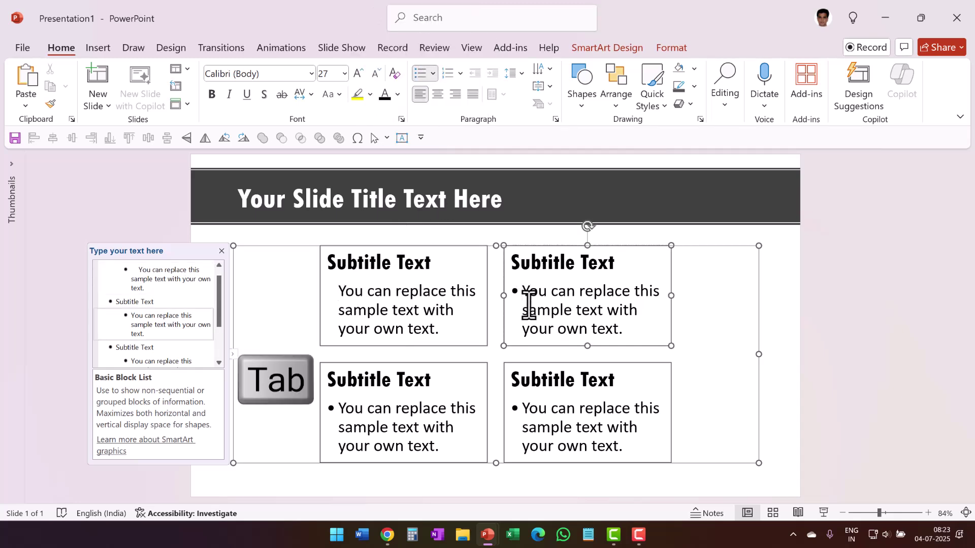
click(421, 77)
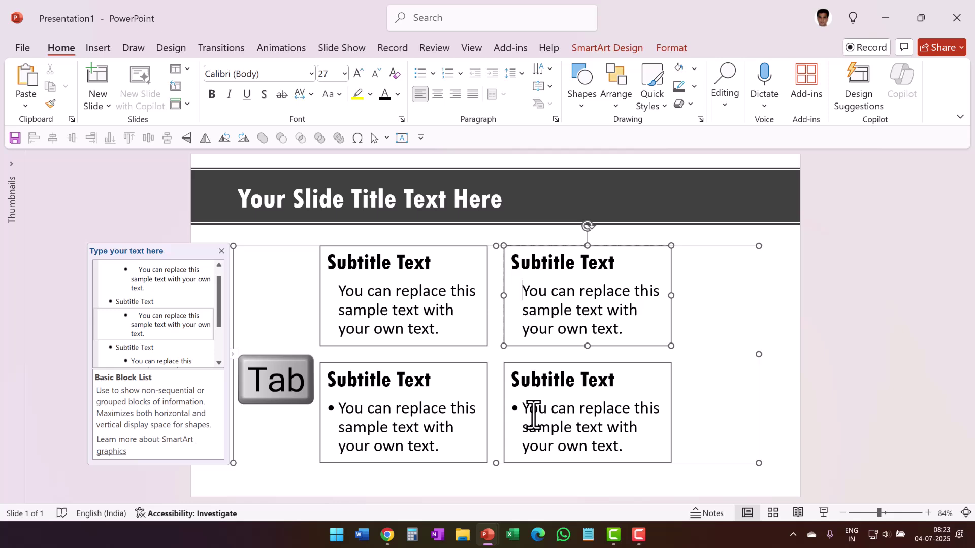
click(340, 412)
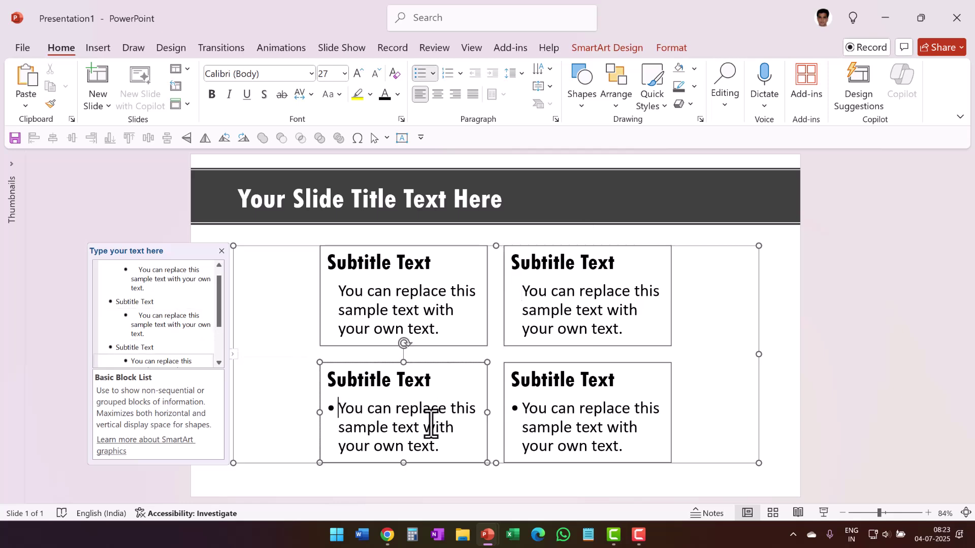
click(422, 76)
click(523, 412)
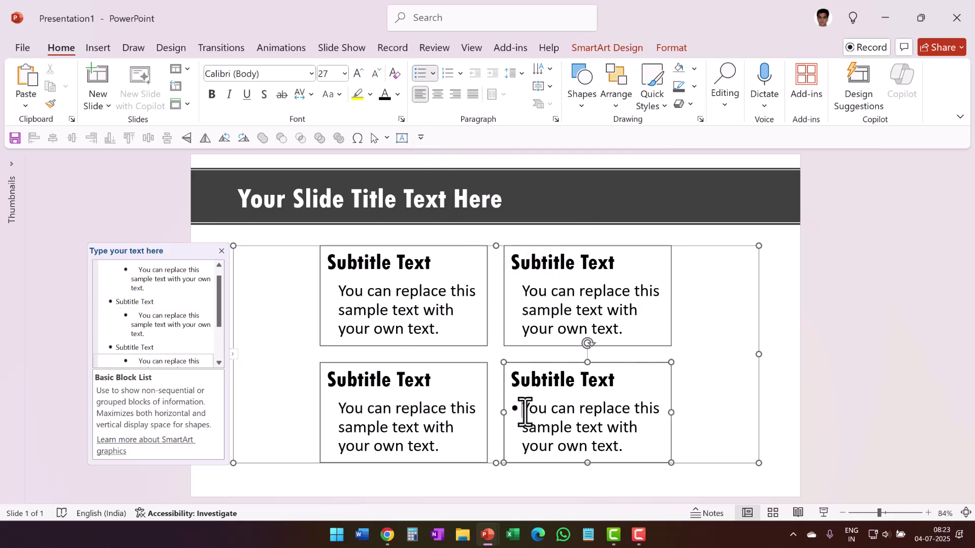
click(422, 76)
click(851, 333)
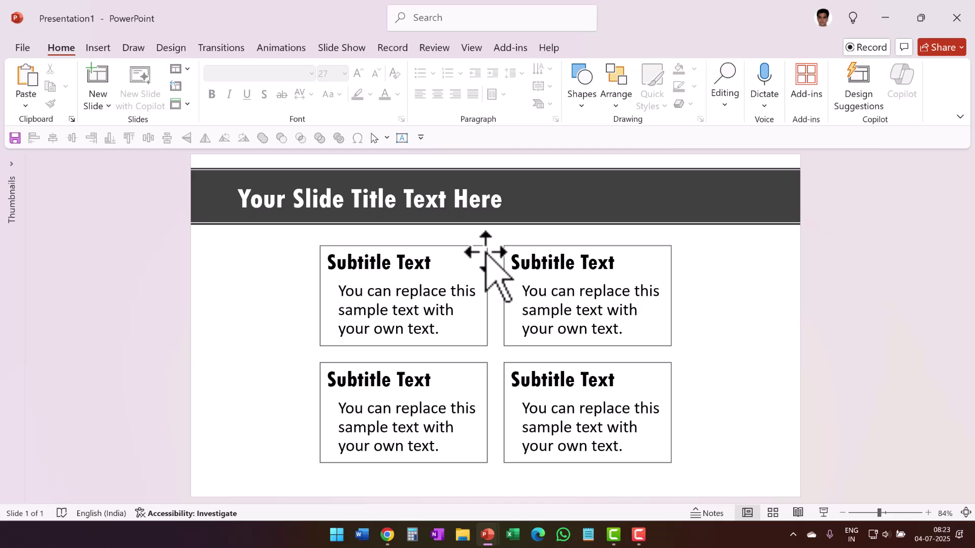
- Apply an Object Color emphasis animation to the SmartArt with gold as the colour
click(490, 259)
click(297, 49)
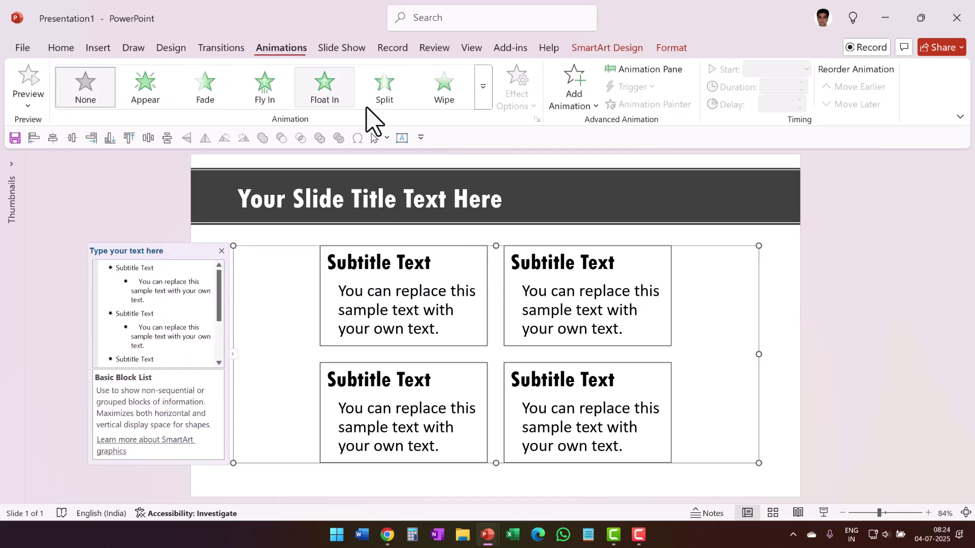
click(487, 108)
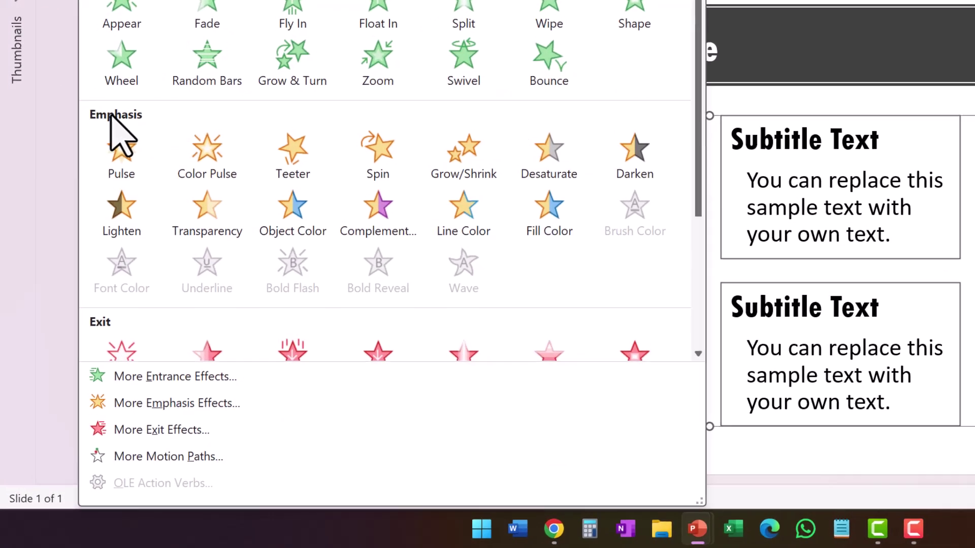
click(305, 223)
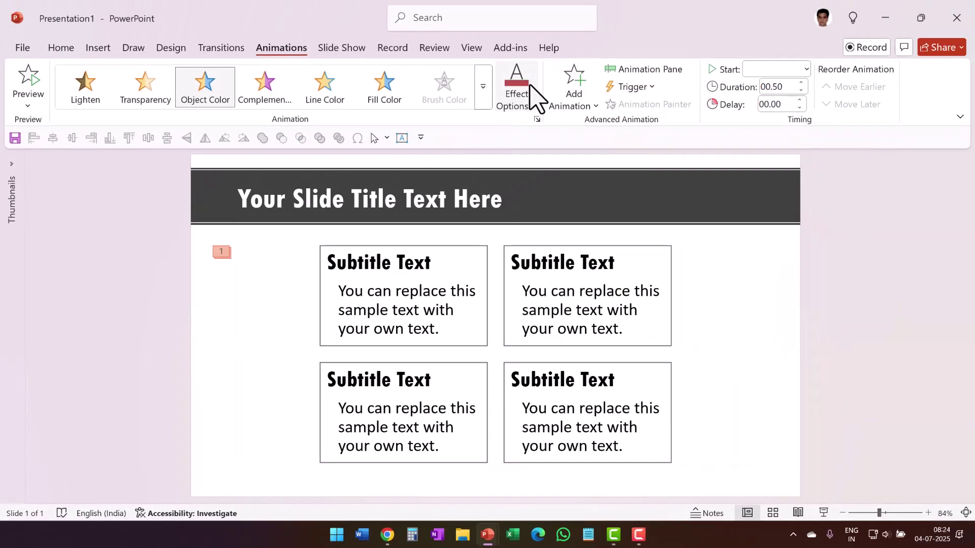
click(529, 86)
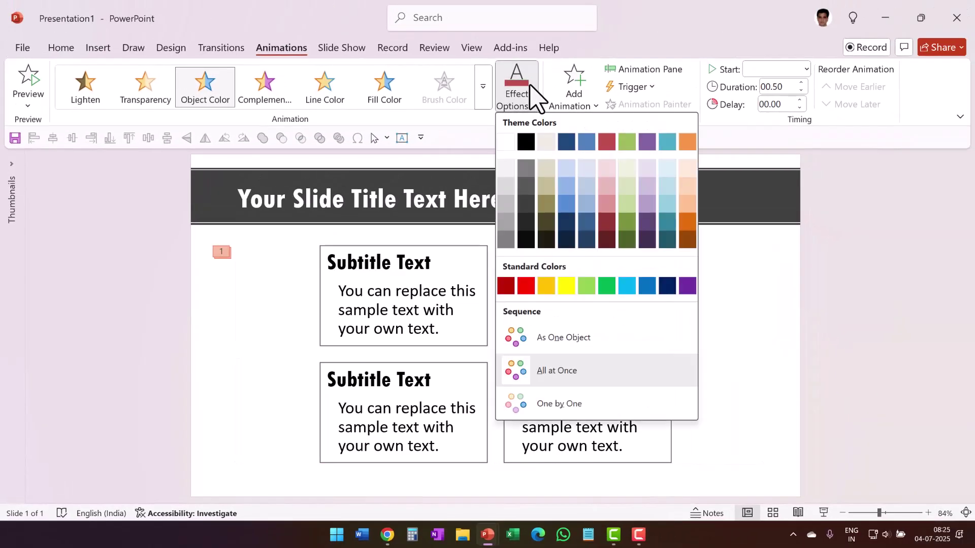
click(547, 285)
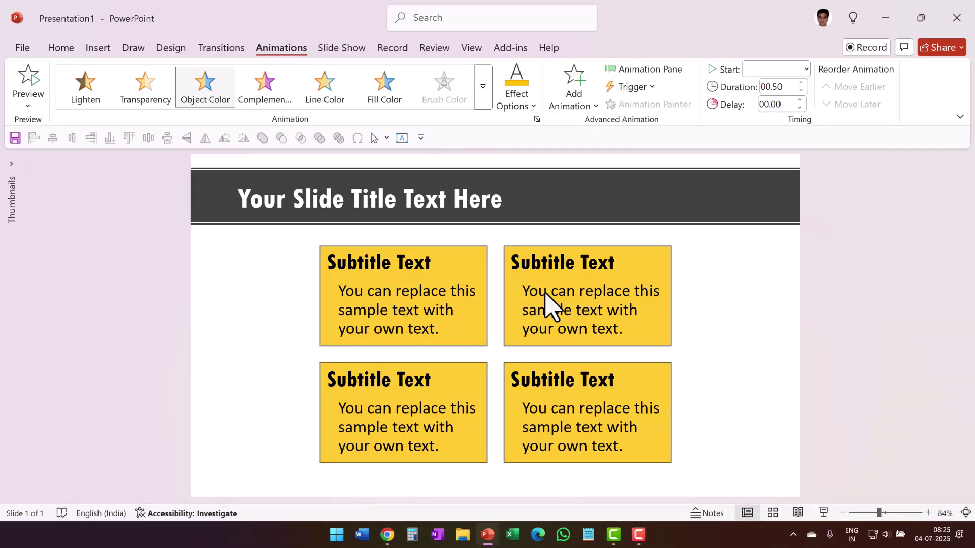
- Show the Animation Pane, set the effect to start On Click, and expand its four steps
click(661, 69)
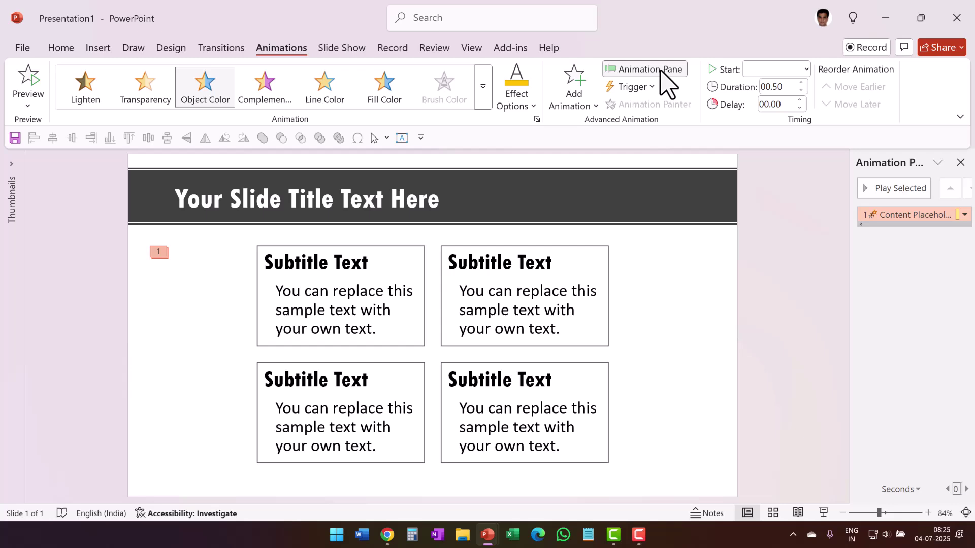
click(755, 69)
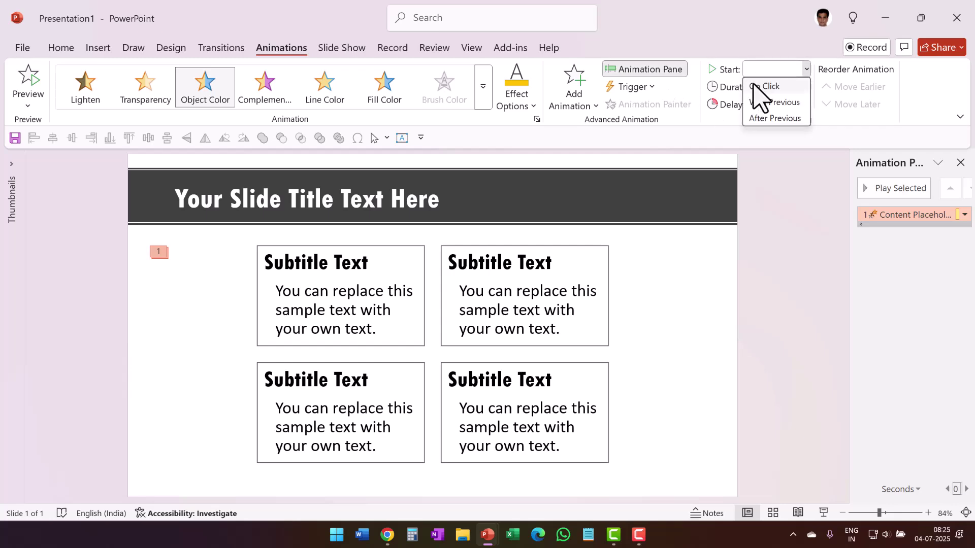
click(767, 86)
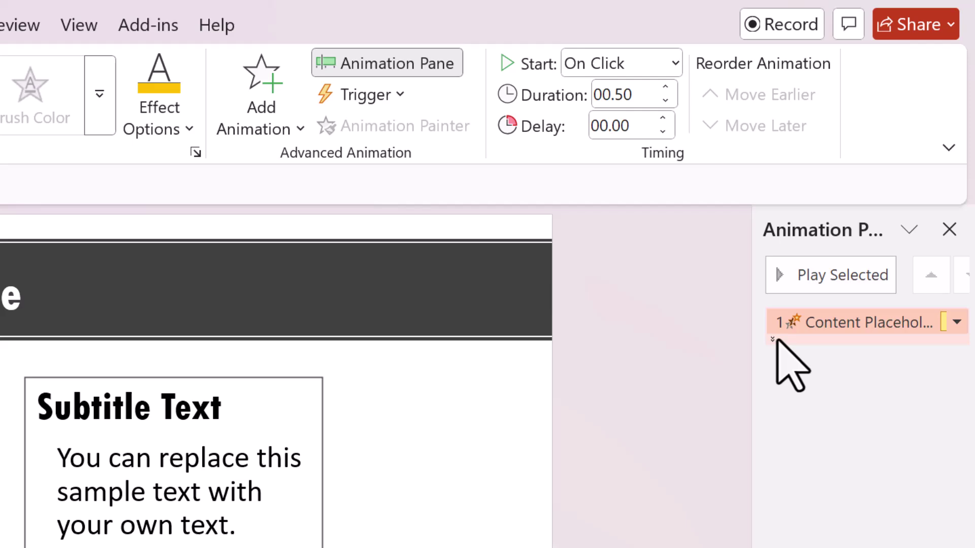
click(773, 340)
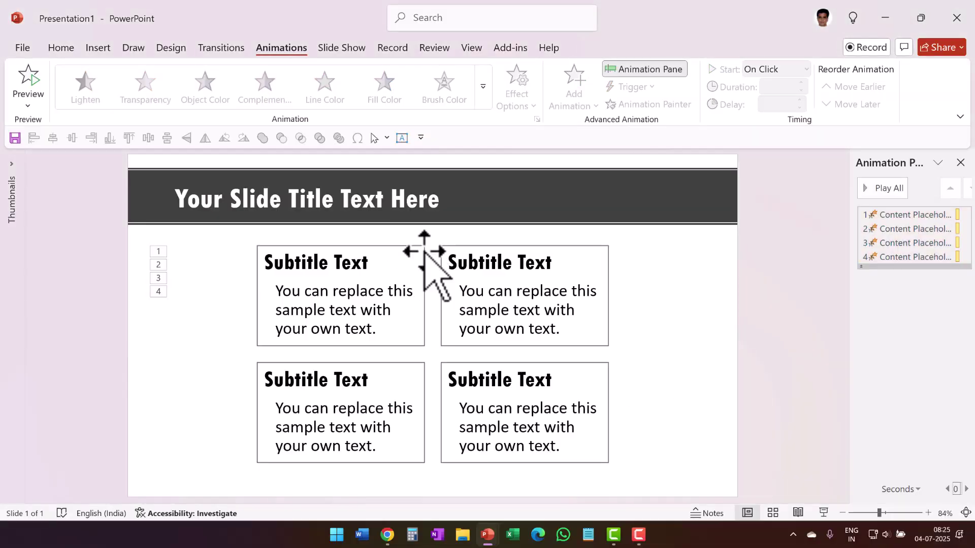
- Add a second Object Color emphasis to the SmartArt with white as the colour
click(431, 257)
click(573, 92)
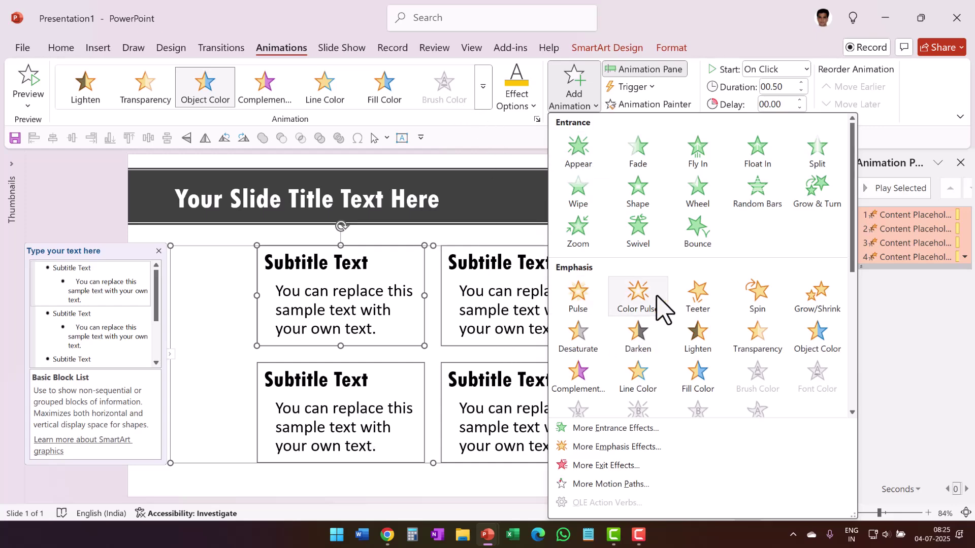
click(817, 350)
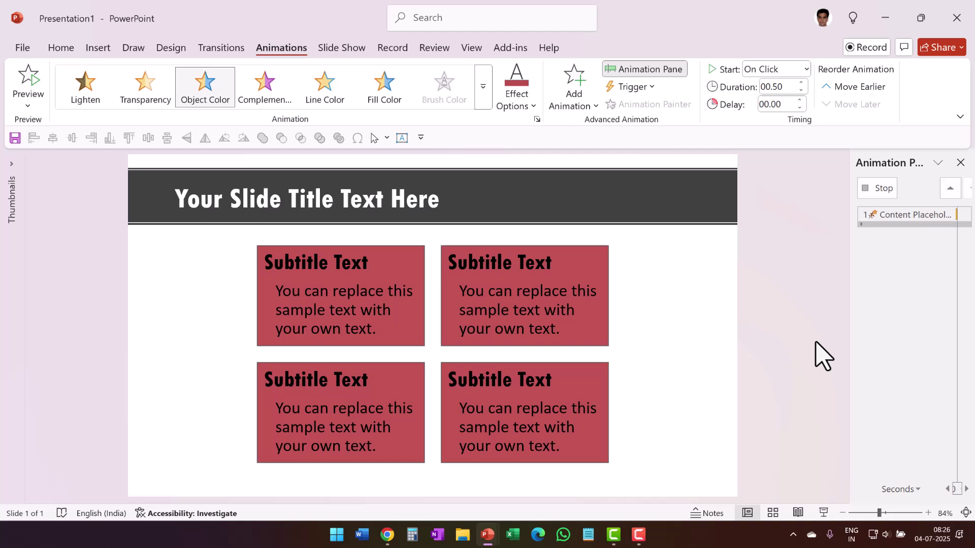
click(523, 100)
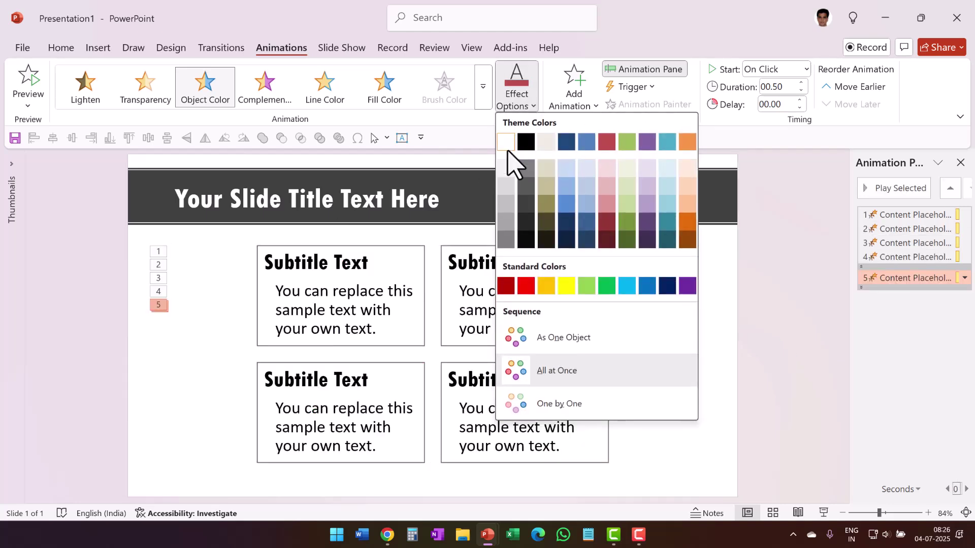
click(506, 145)
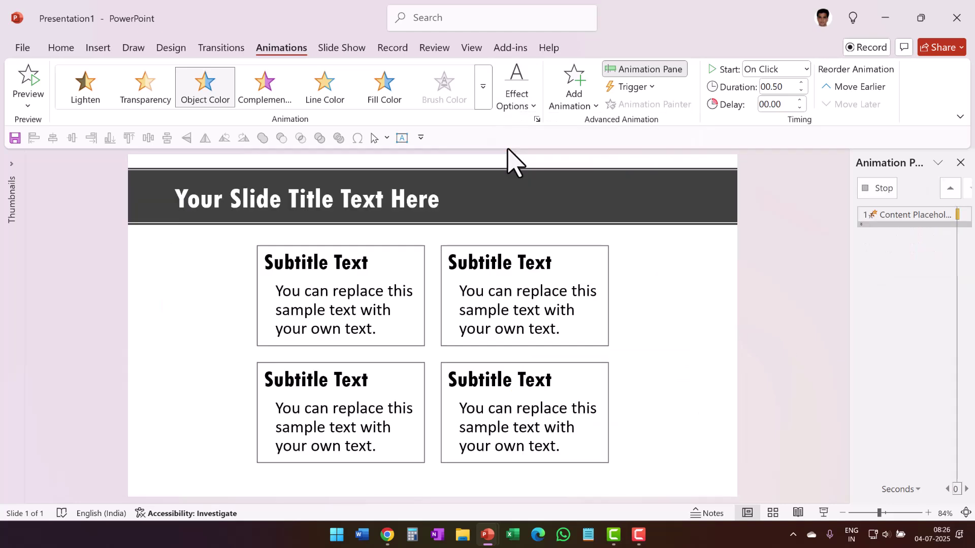
- Set the white effect to start With Previous and expand it into four steps
click(768, 77)
click(759, 102)
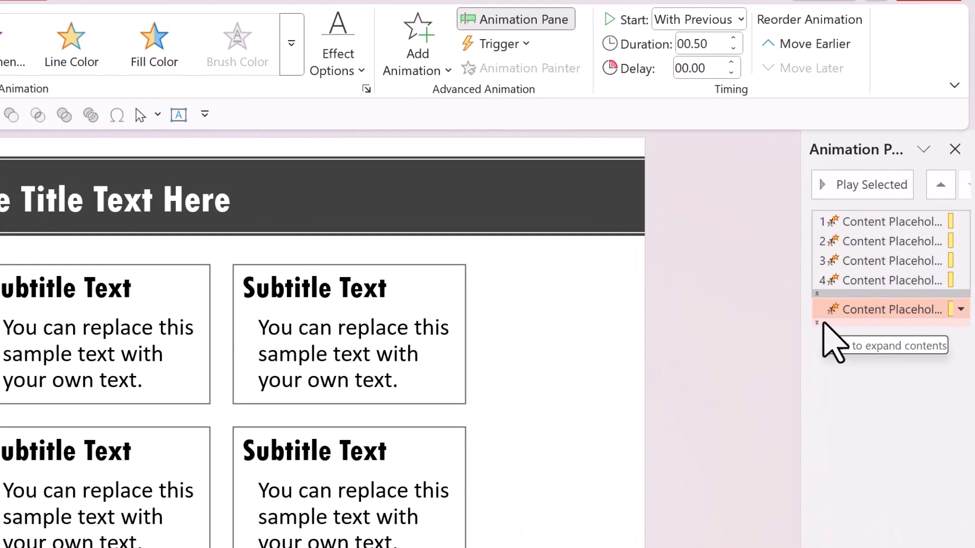
click(861, 288)
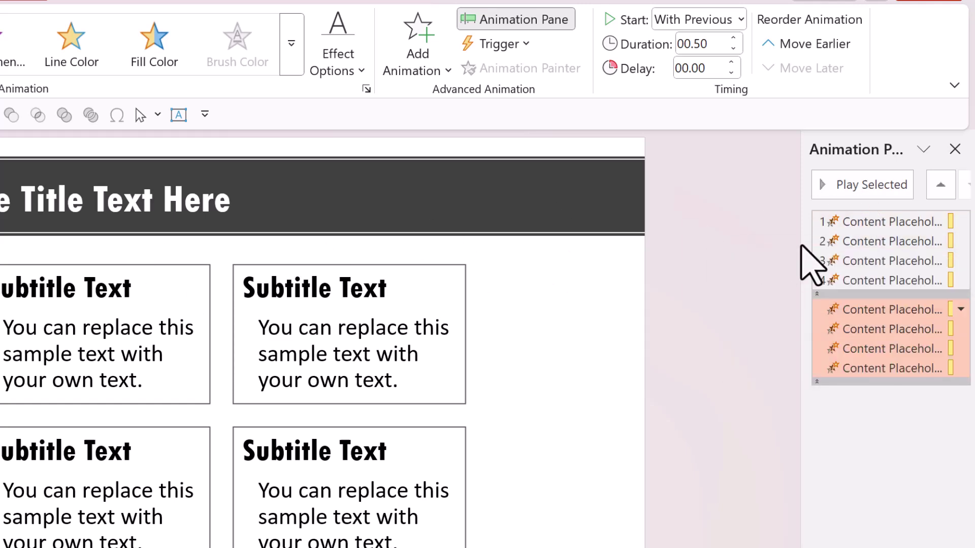
- Drag the three white-reset entries so one plays with each of clicks 2, 3 and 4
click(857, 309)
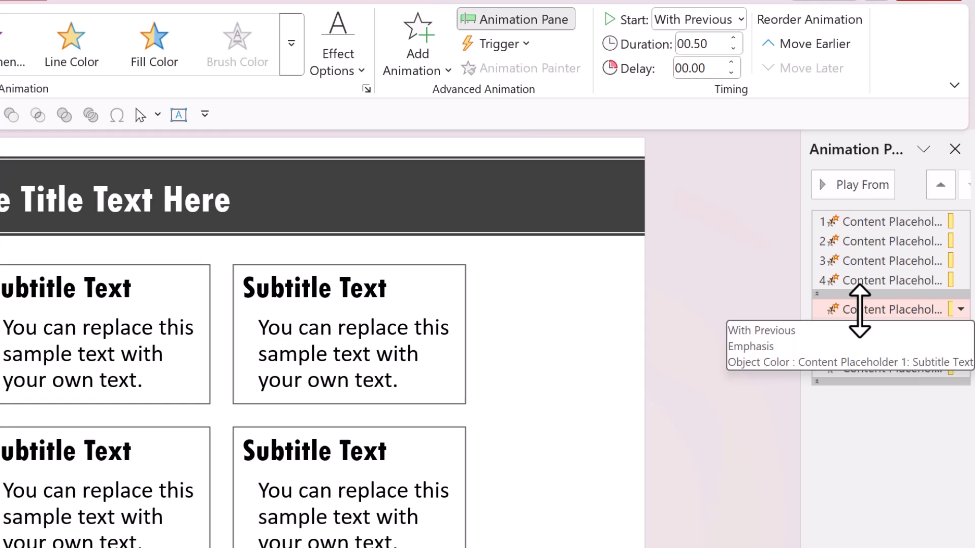
drag(859, 310, 881, 252)
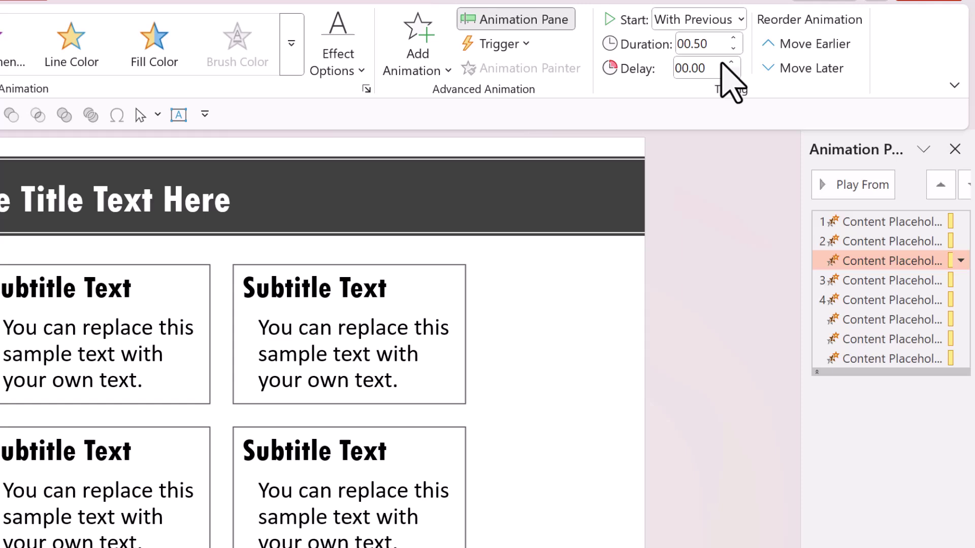
click(884, 320)
drag(884, 319, 897, 291)
click(881, 338)
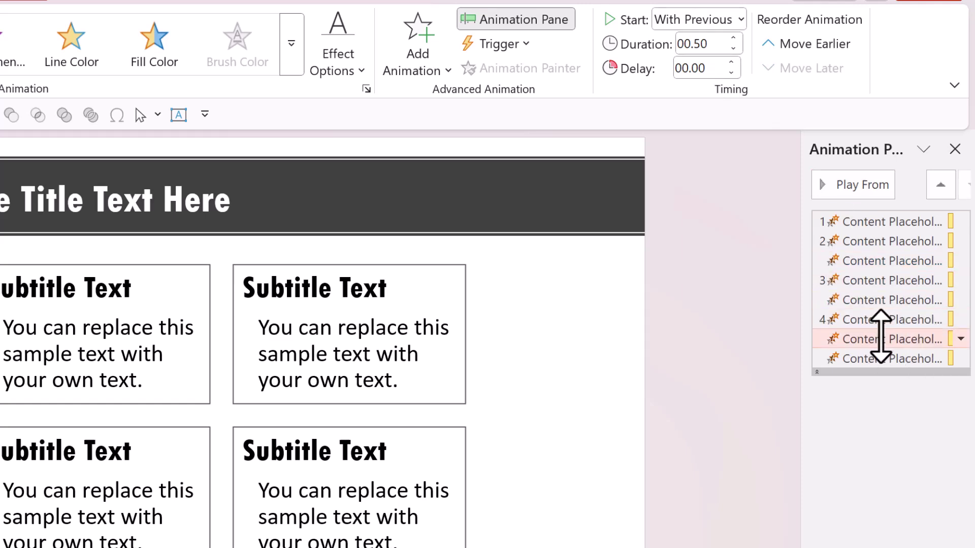
drag(872, 339, 879, 362)
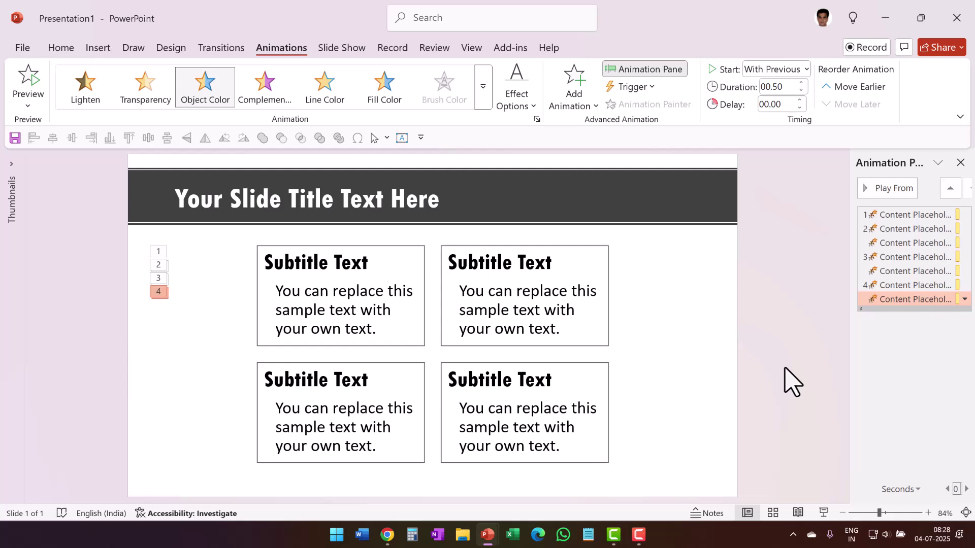
click(781, 335)
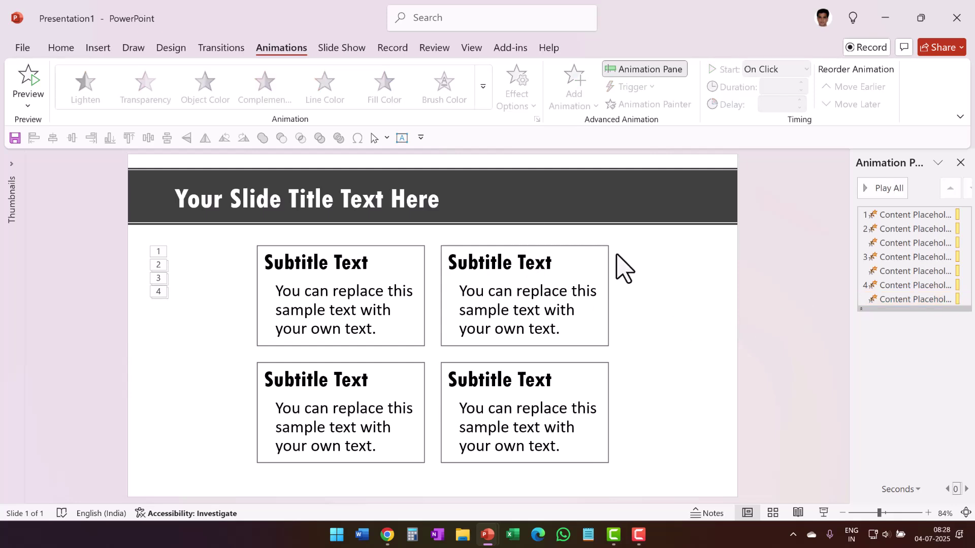
- Convert the SmartArt list graphic to ordinary shapes
click(604, 249)
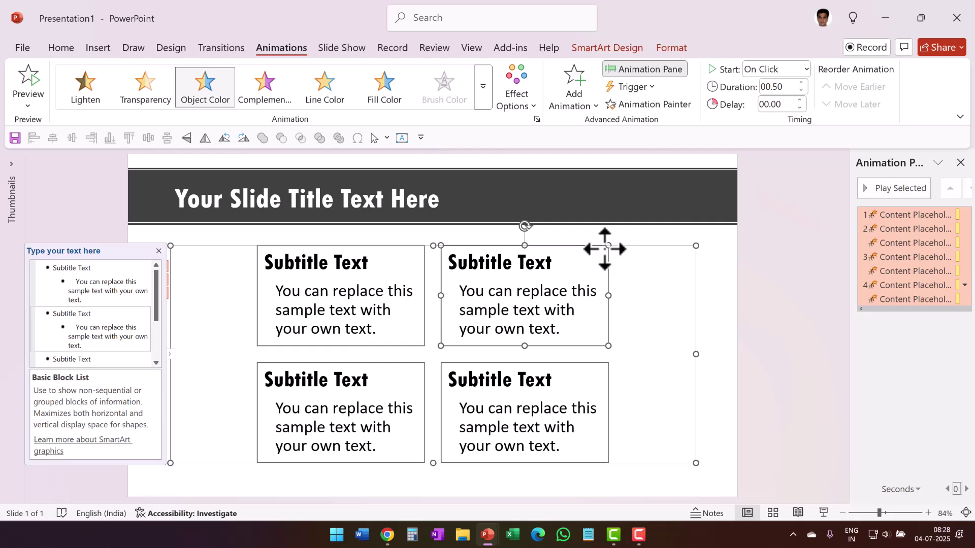
click(609, 48)
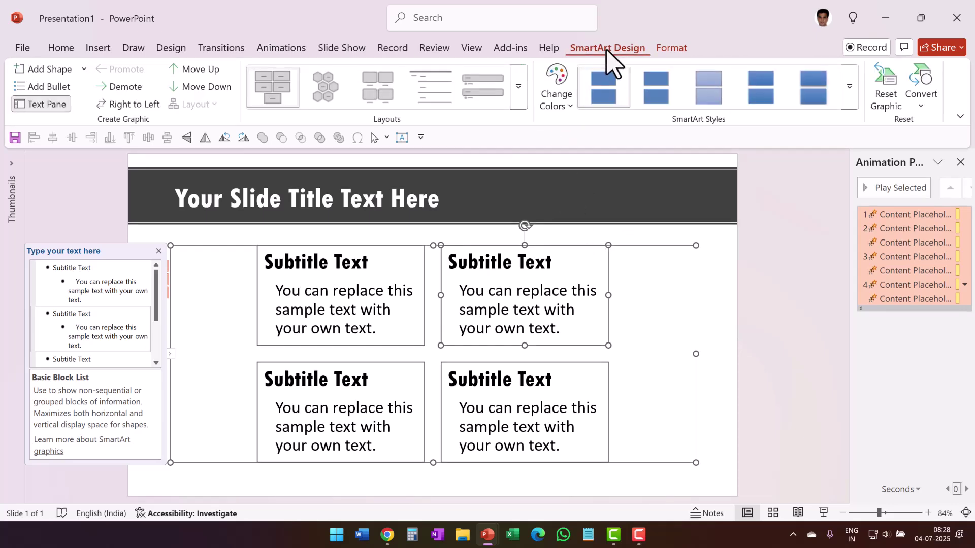
click(921, 102)
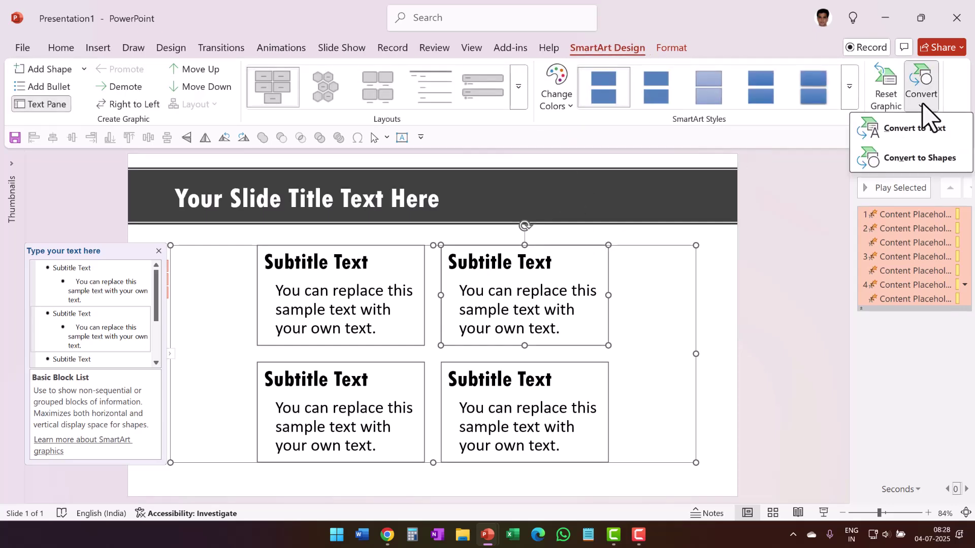
click(927, 162)
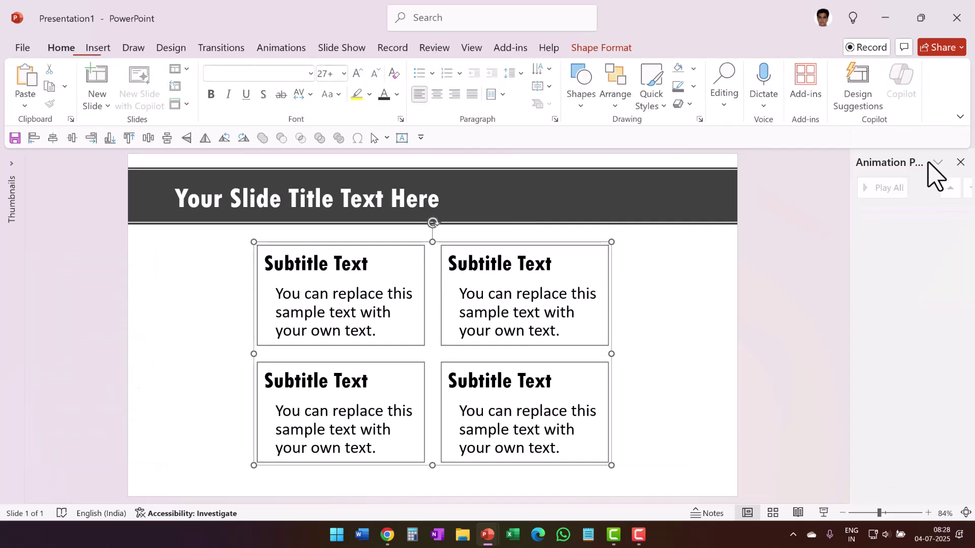
- Copy the top-left box to the right and delete all the copy's text
click(424, 284)
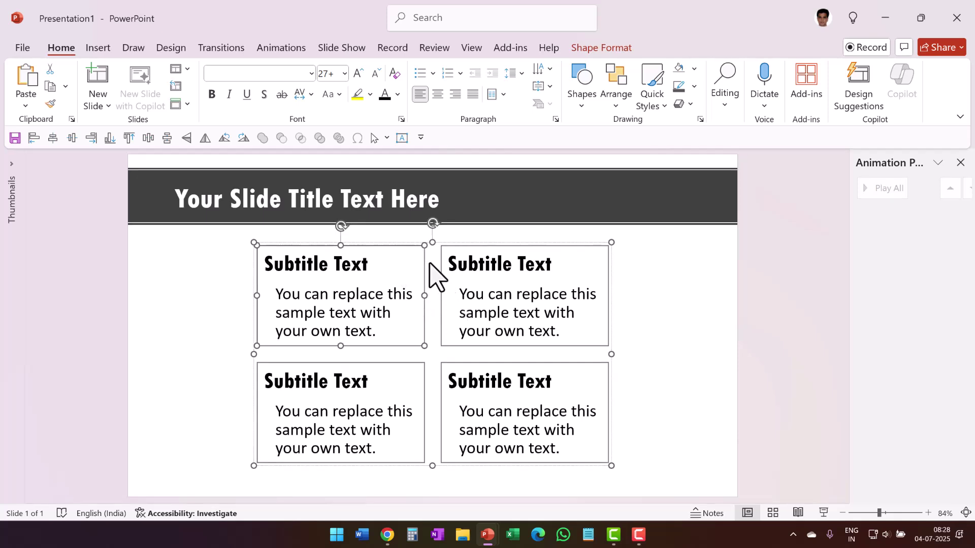
drag(427, 259, 765, 288)
drag(601, 291, 722, 360)
key(Delete)
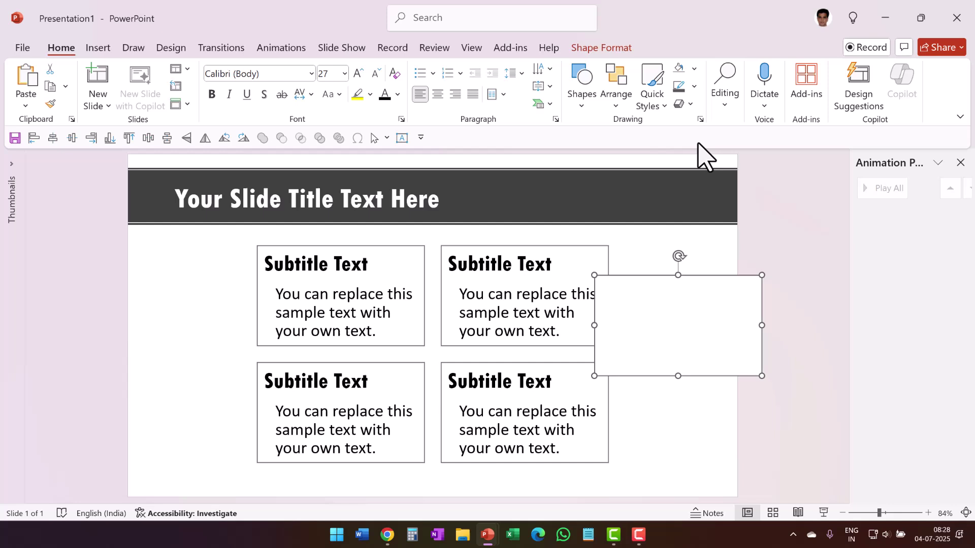
- Fill the empty copy with gold, remove its outline, and move it past the slide's right edge
click(695, 69)
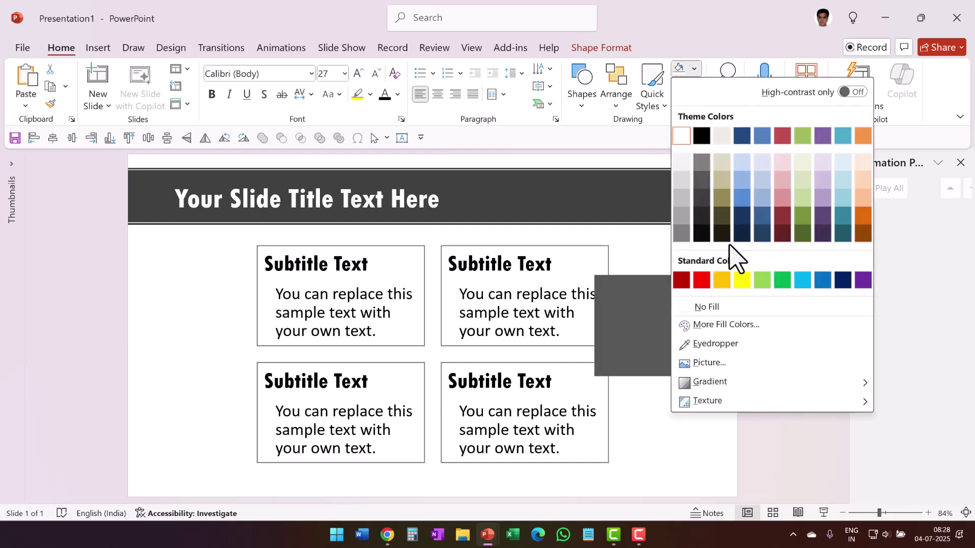
click(721, 280)
click(695, 87)
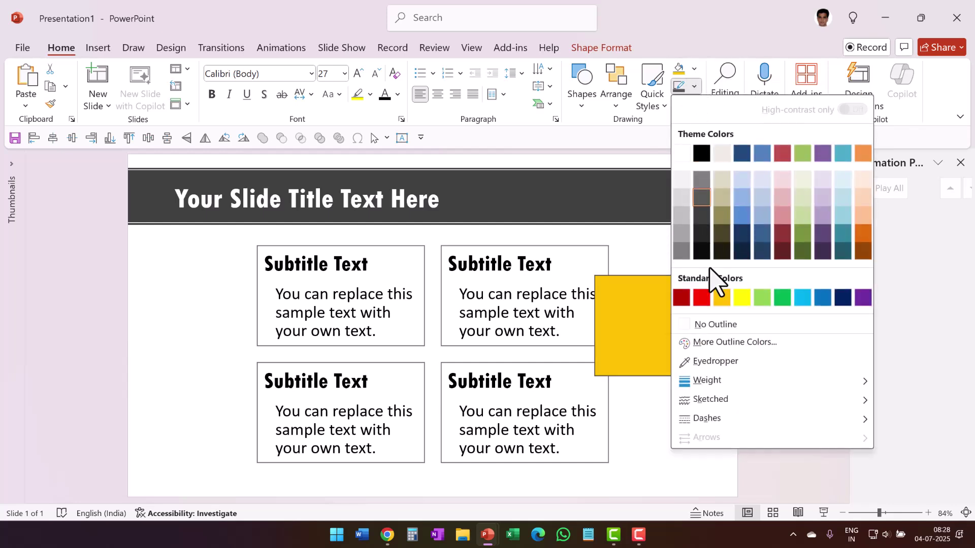
click(714, 324)
drag(668, 320, 751, 289)
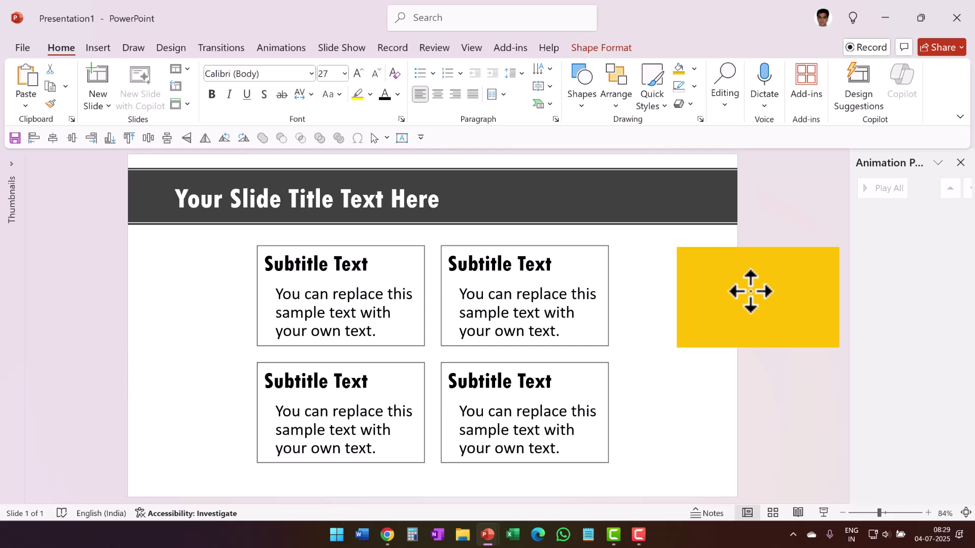
click(576, 409)
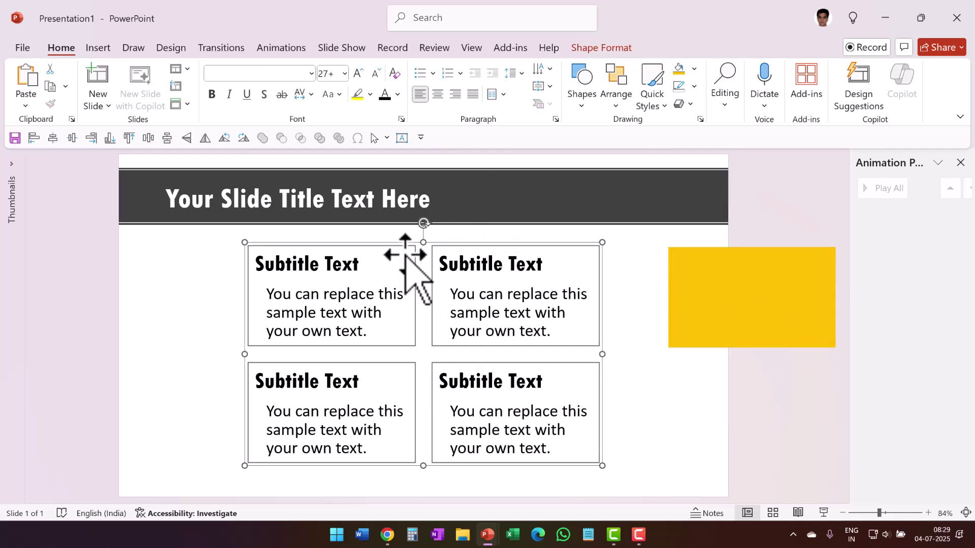
- Select the four subtitle boxes and set their fill to No Fill
drag(414, 256, 592, 262)
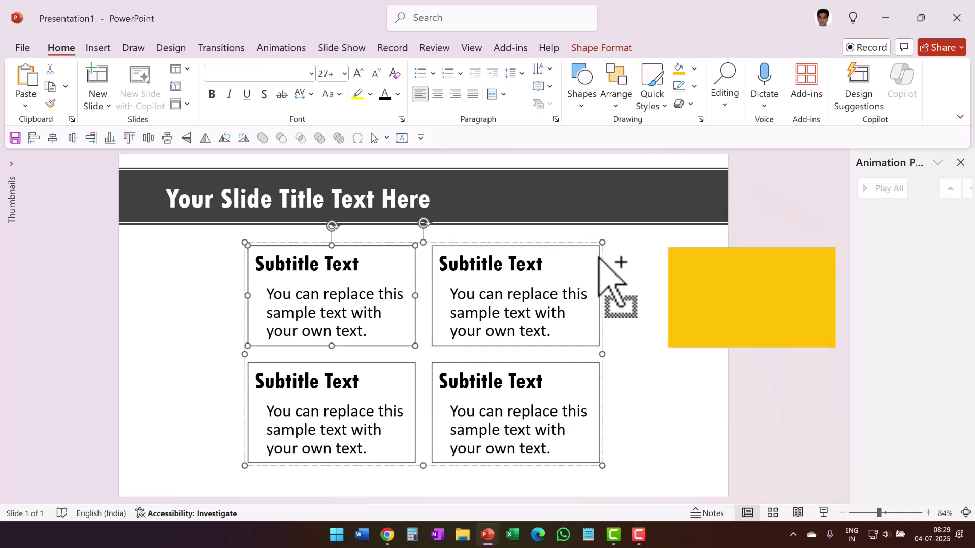
ctrl+click(592, 262)
ctrl+click(587, 365)
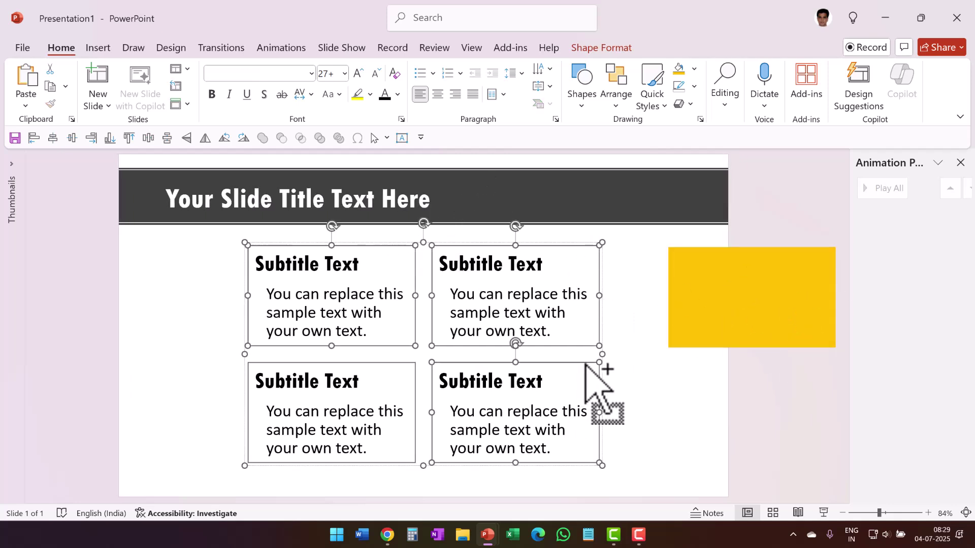
ctrl+click(413, 381)
click(694, 69)
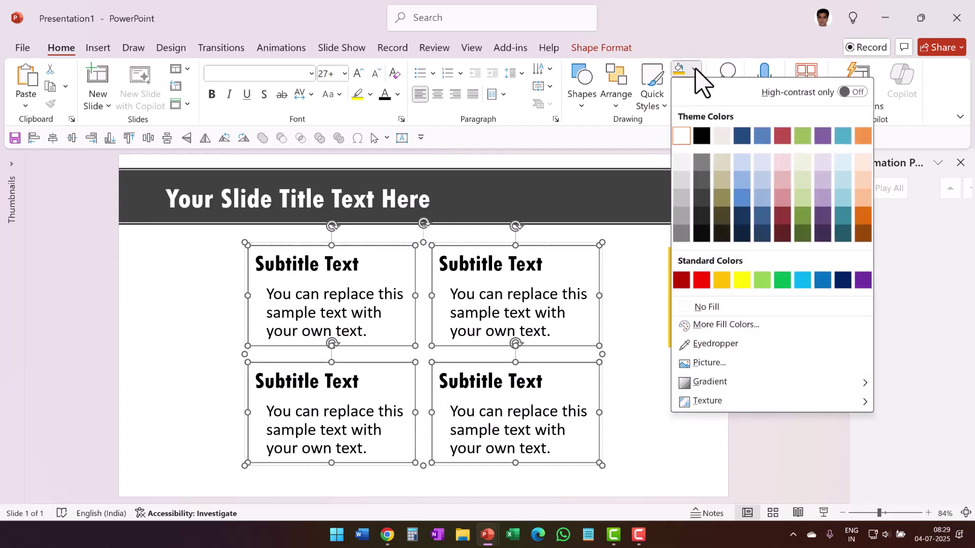
click(716, 308)
- Move the yellow rectangle onto the top-left box and send it to the back
click(734, 365)
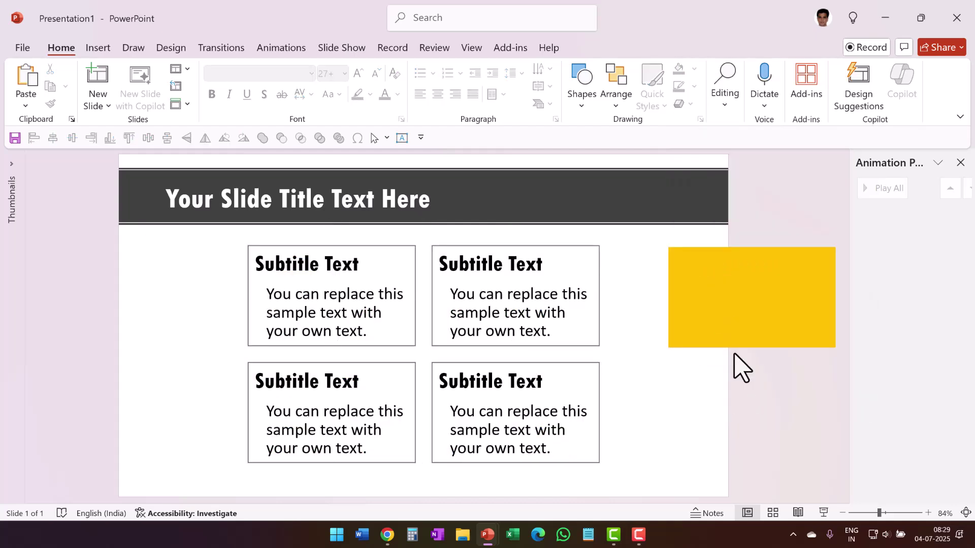
click(739, 291)
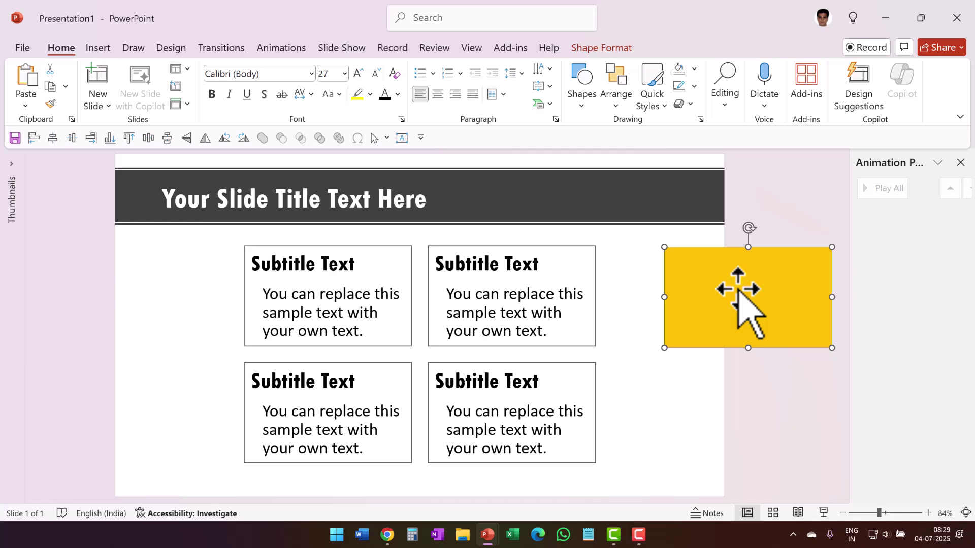
drag(739, 292, 315, 289)
right_click(317, 280)
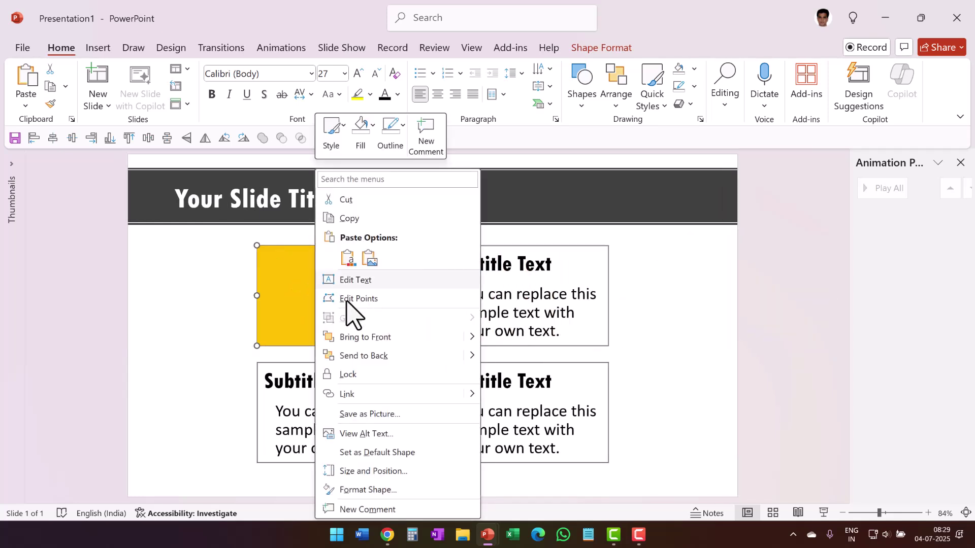
click(361, 356)
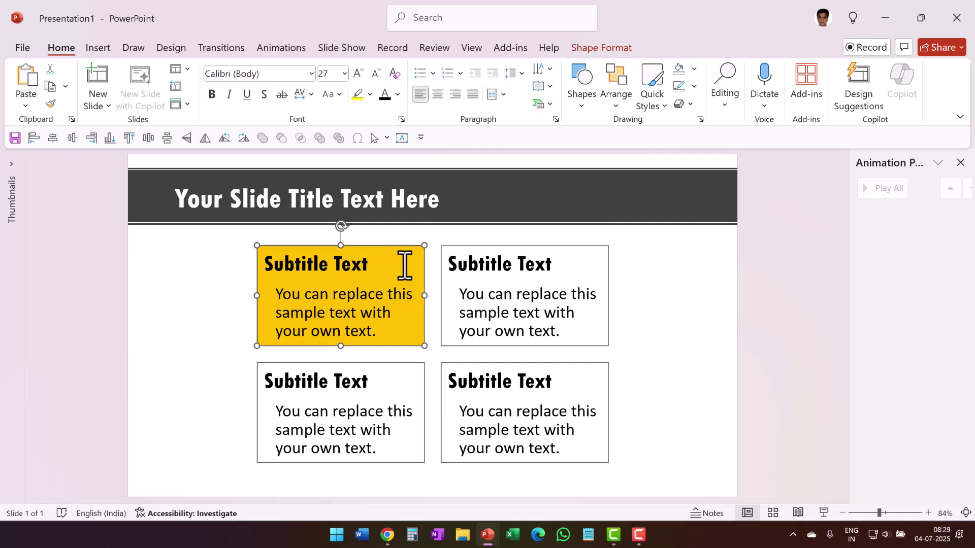
- Give the yellow box a Fade entrance animation
click(280, 47)
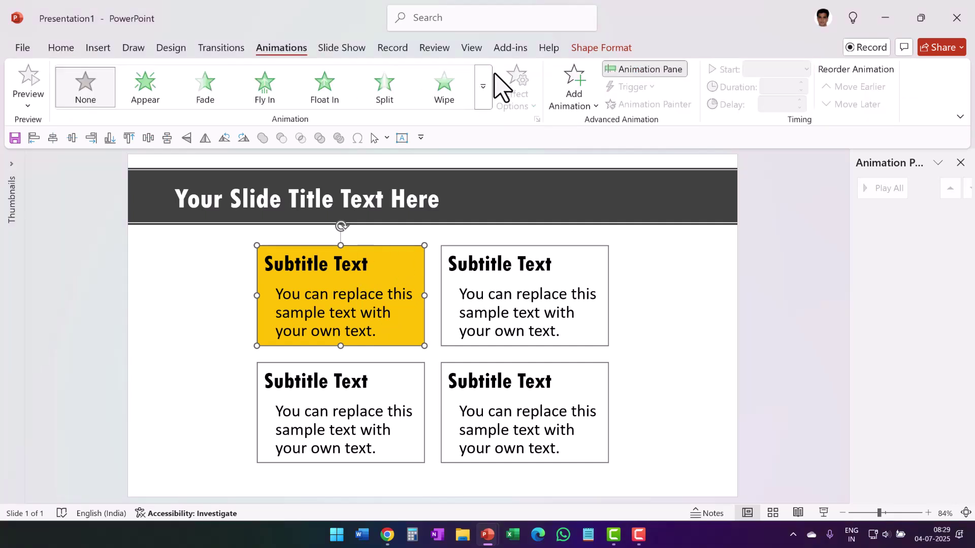
click(227, 102)
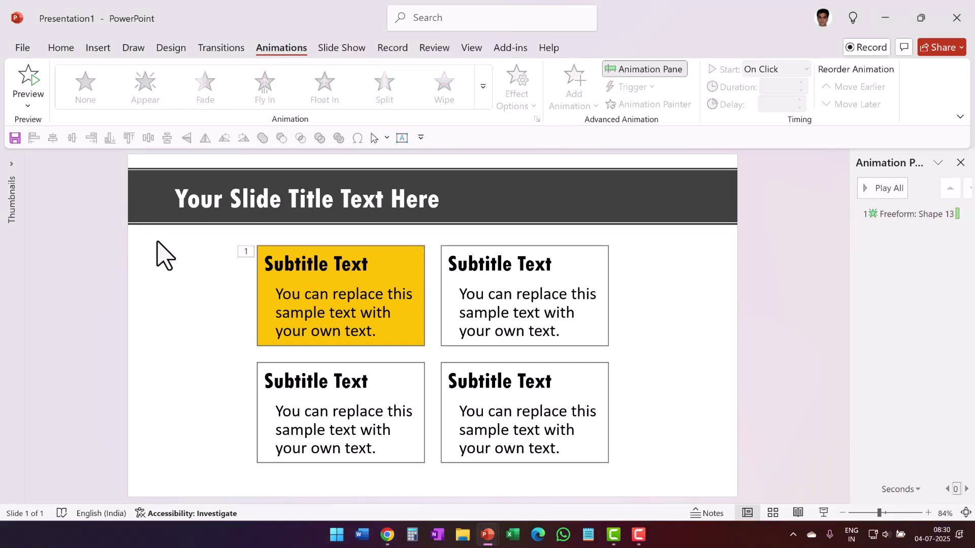
drag(156, 243, 463, 363)
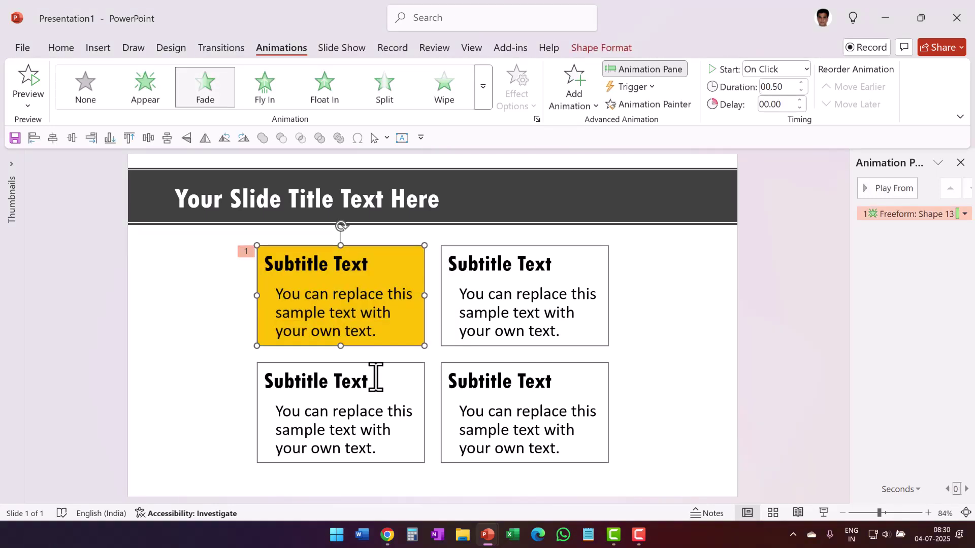
- Add a Lines motion path running Right, ending on the top-right subtitle box
click(575, 97)
scroll(635, 326, down, 5)
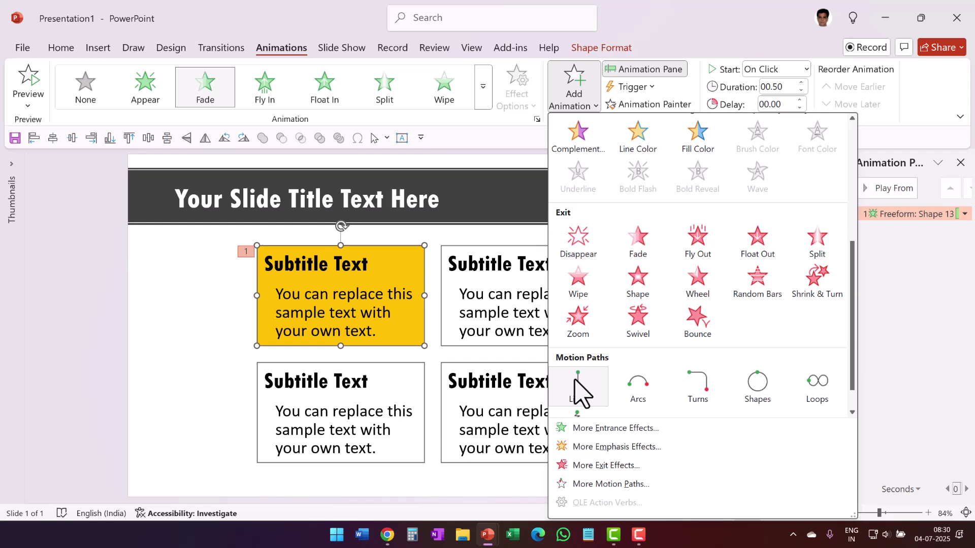
click(577, 391)
click(523, 102)
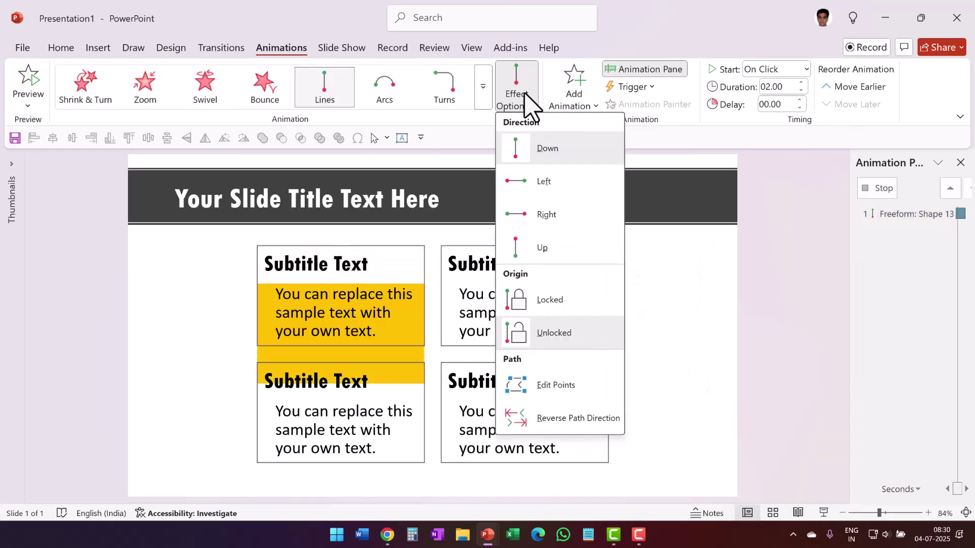
click(554, 214)
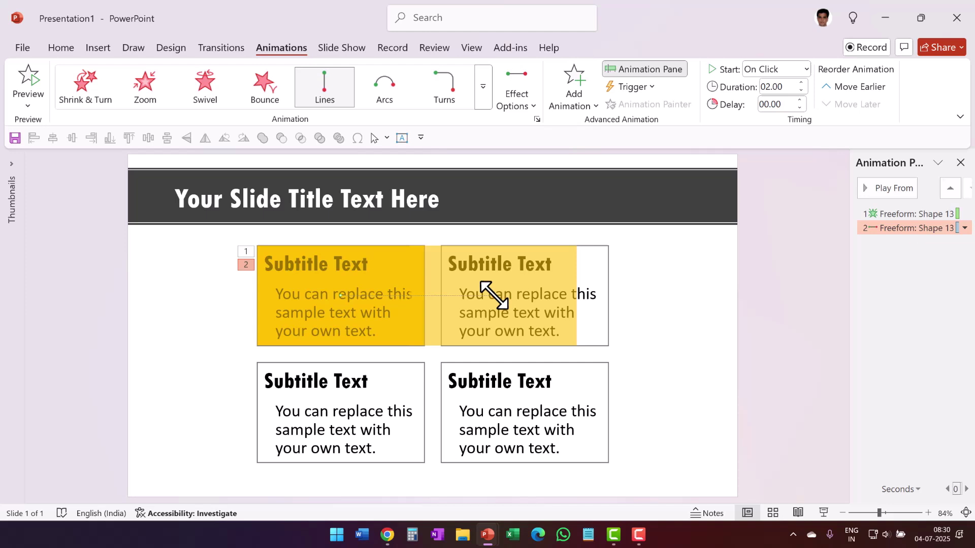
drag(495, 294, 525, 298)
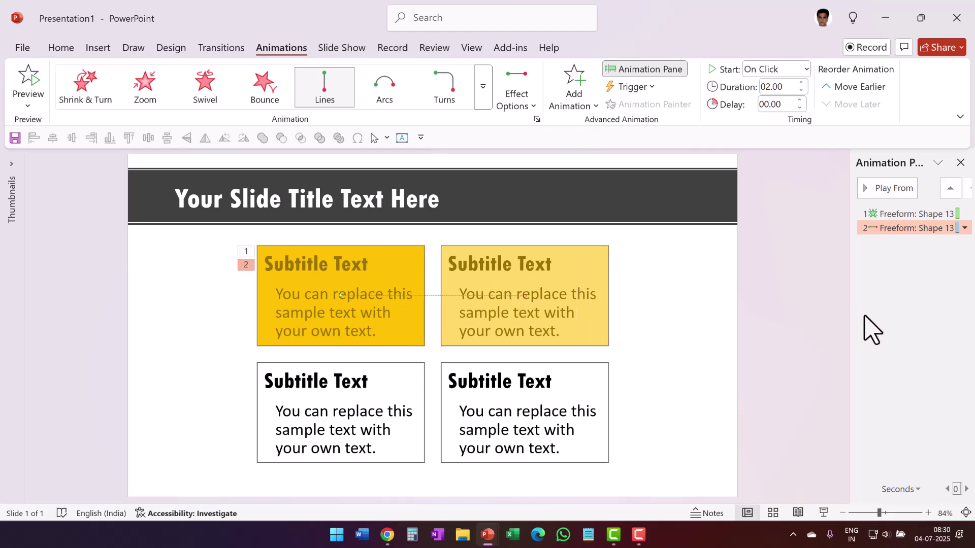
- Add a third Lines motion path to the yellow box pointing Down
drag(153, 237, 484, 379)
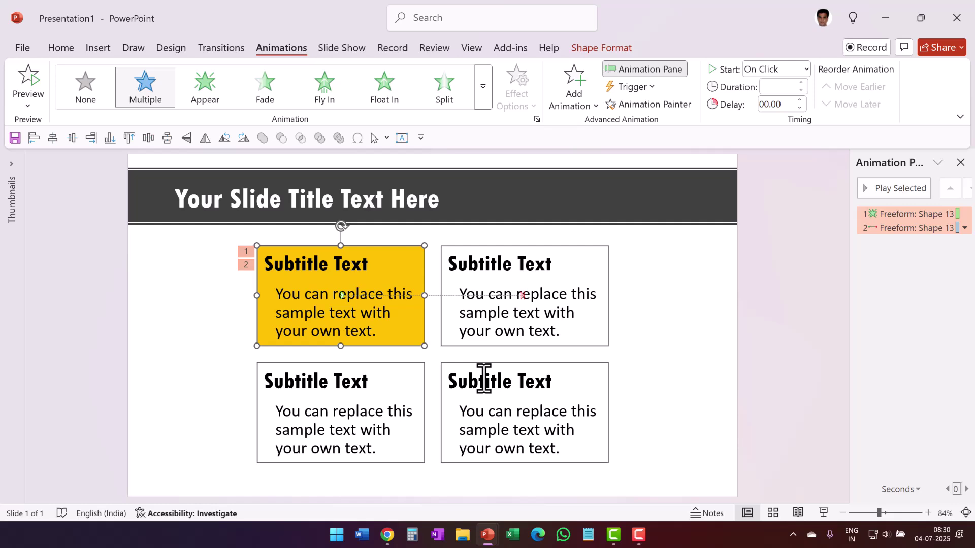
click(571, 101)
scroll(631, 326, down, 5)
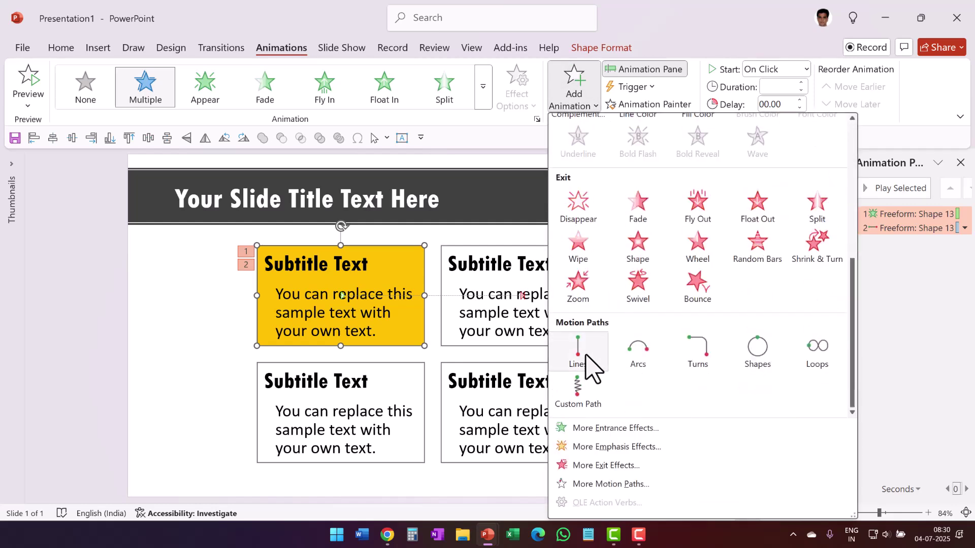
click(586, 356)
click(527, 98)
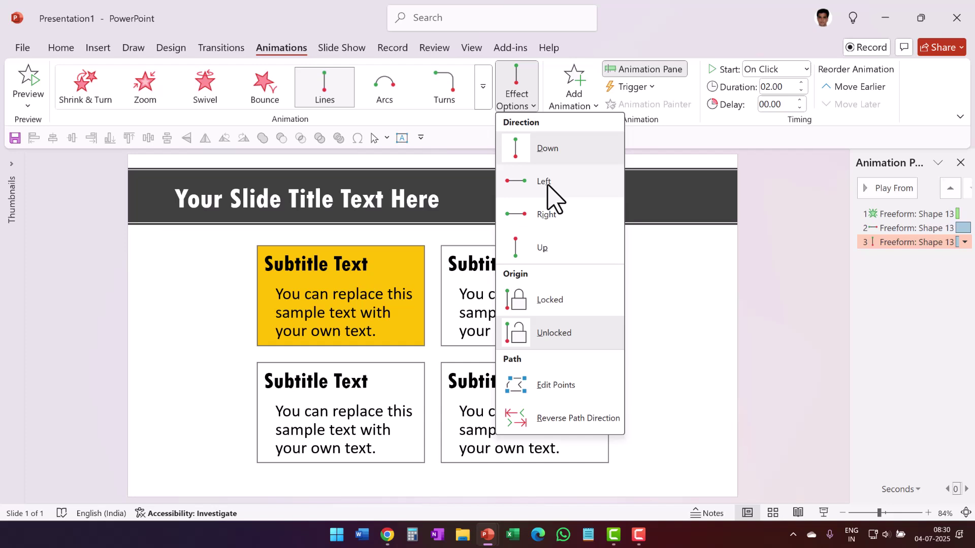
click(429, 261)
click(426, 261)
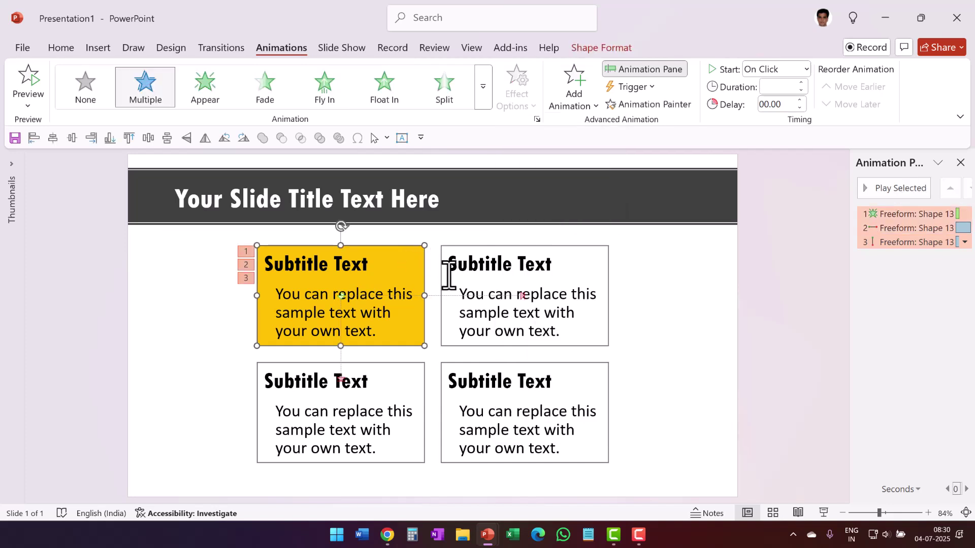
- Reposition the third path to run from the top-right box to the bottom-right box
click(340, 378)
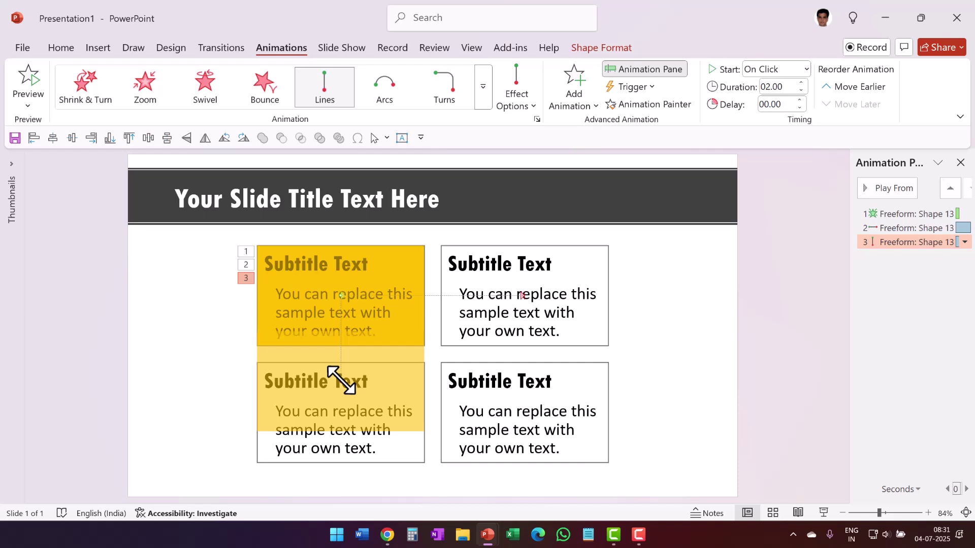
drag(340, 380, 525, 413)
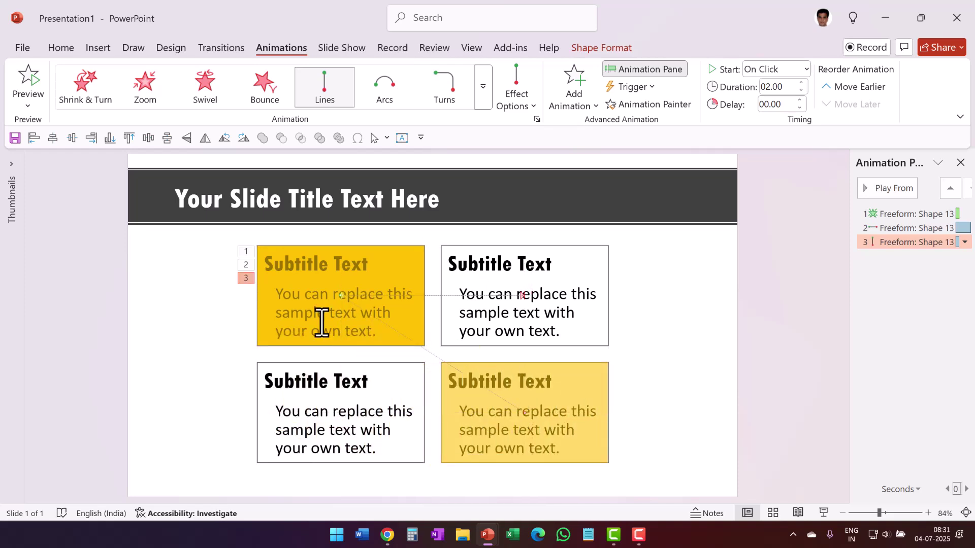
drag(340, 293, 525, 294)
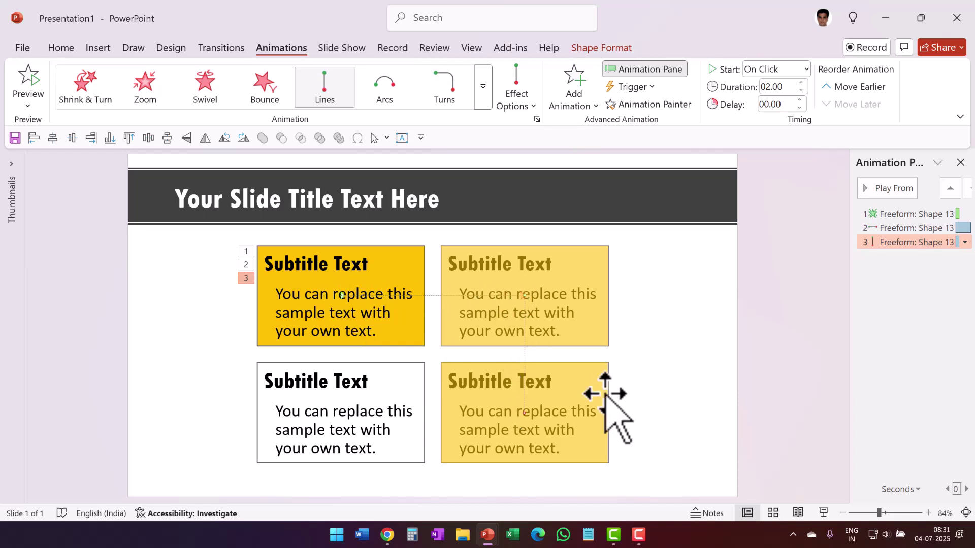
- Add a fourth Lines motion path to the yellow box with direction set to Left
click(660, 403)
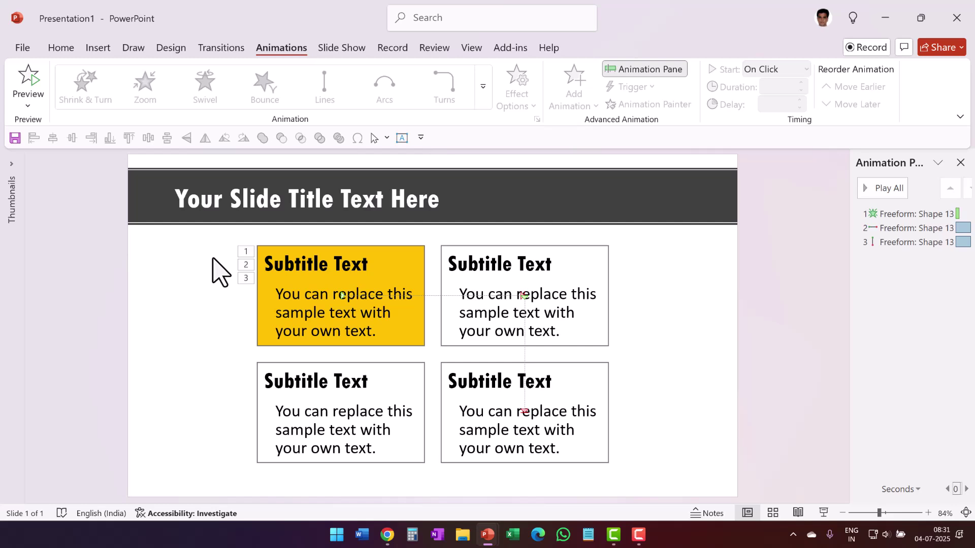
drag(161, 236, 497, 383)
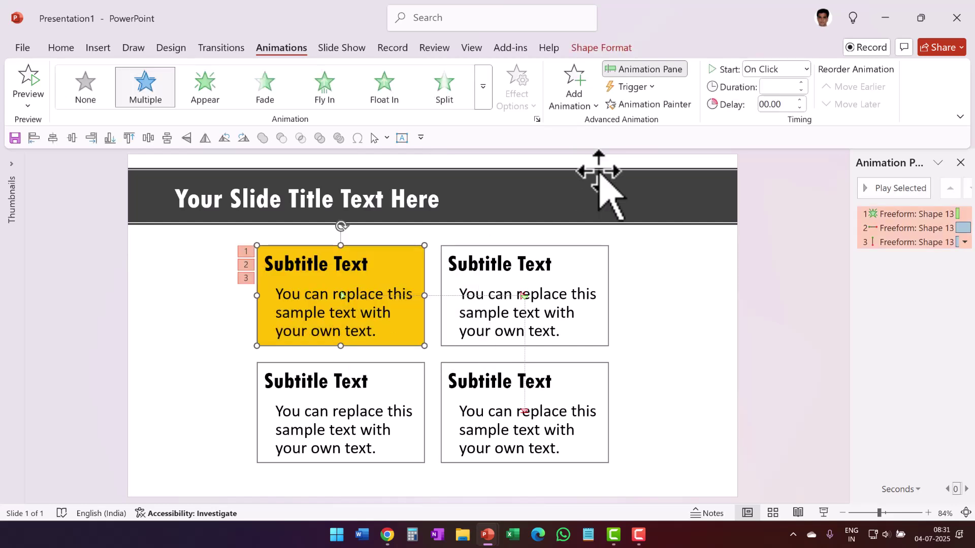
click(577, 96)
scroll(610, 365, down, 5)
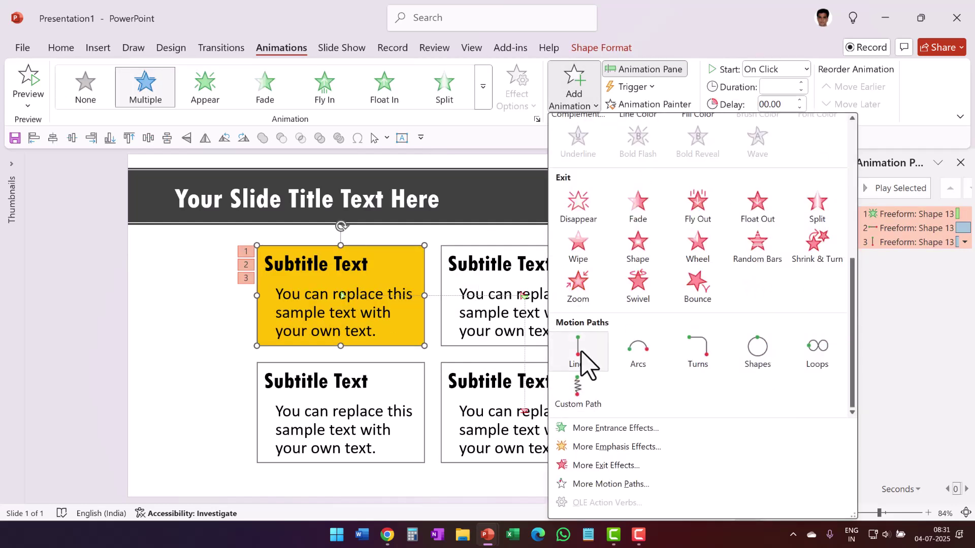
click(584, 363)
click(517, 97)
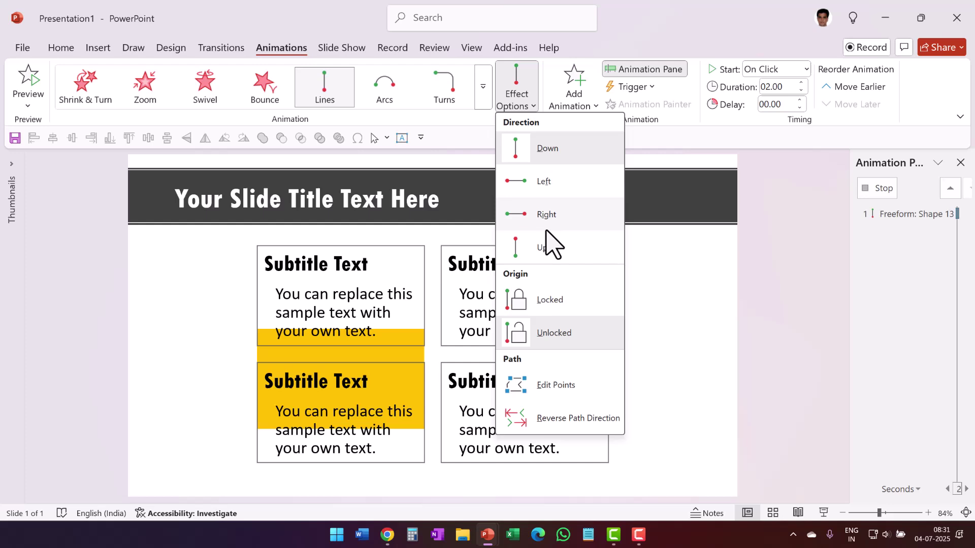
click(548, 189)
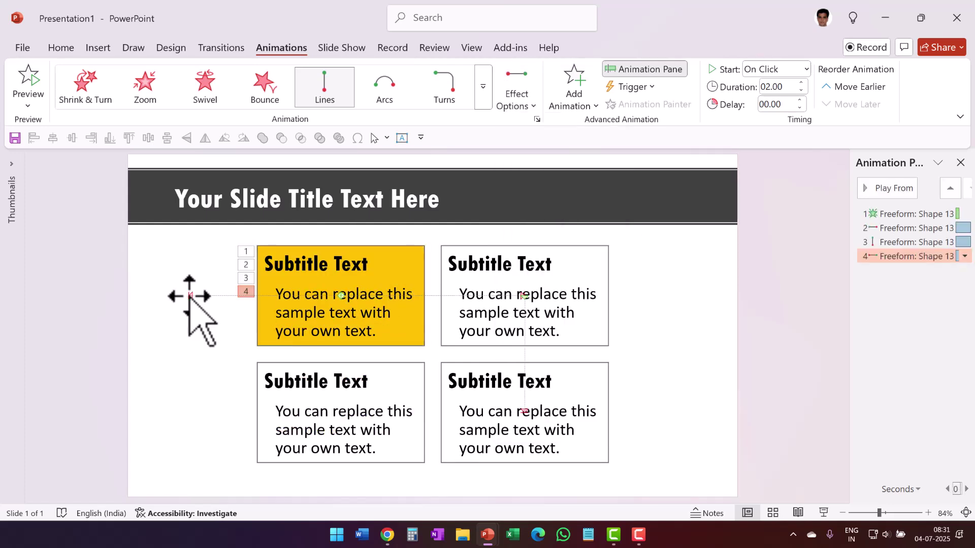
- Position the fourth path to run from the bottom-right box to the bottom-left box
click(190, 296)
drag(188, 296, 339, 412)
drag(342, 297, 524, 411)
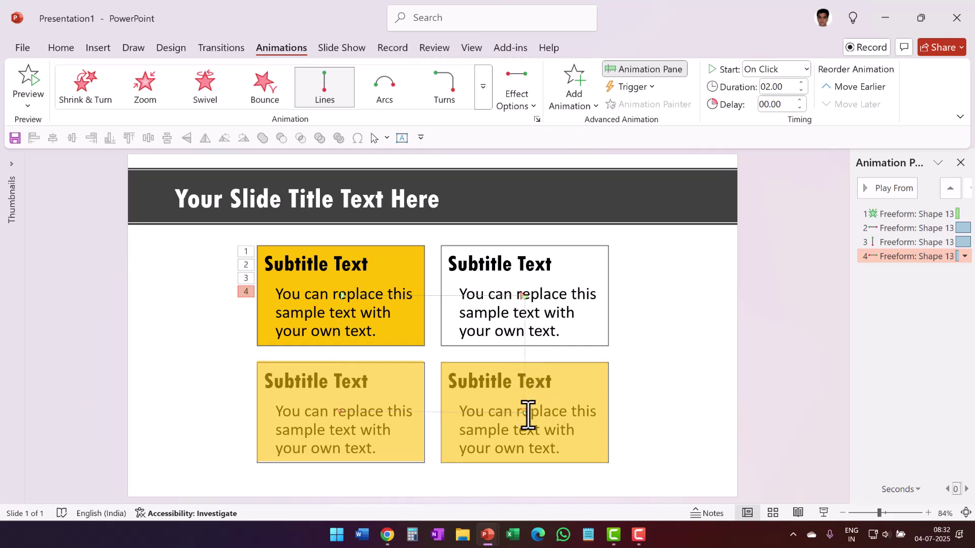
- Select the three motion path animations and set their duration to 01.00
click(902, 228)
shift+click(902, 256)
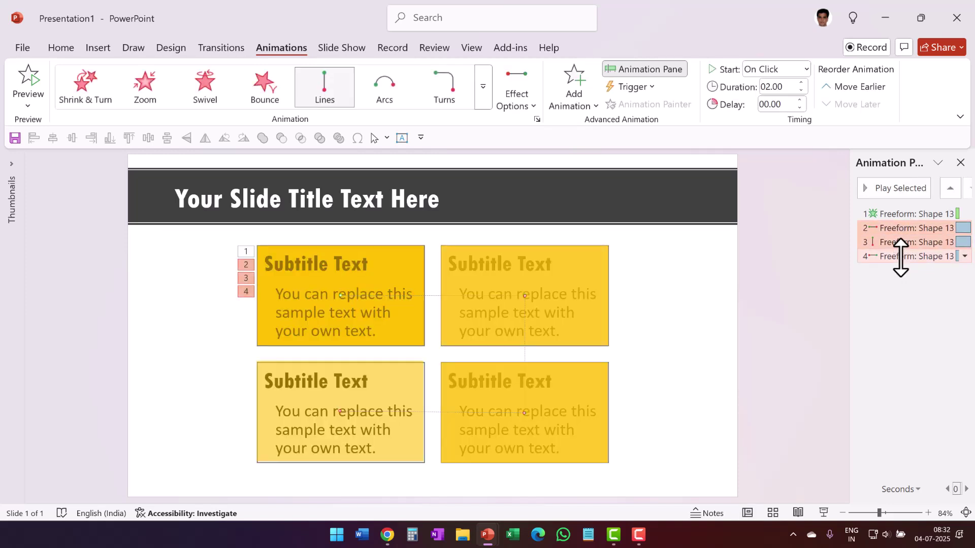
click(785, 88)
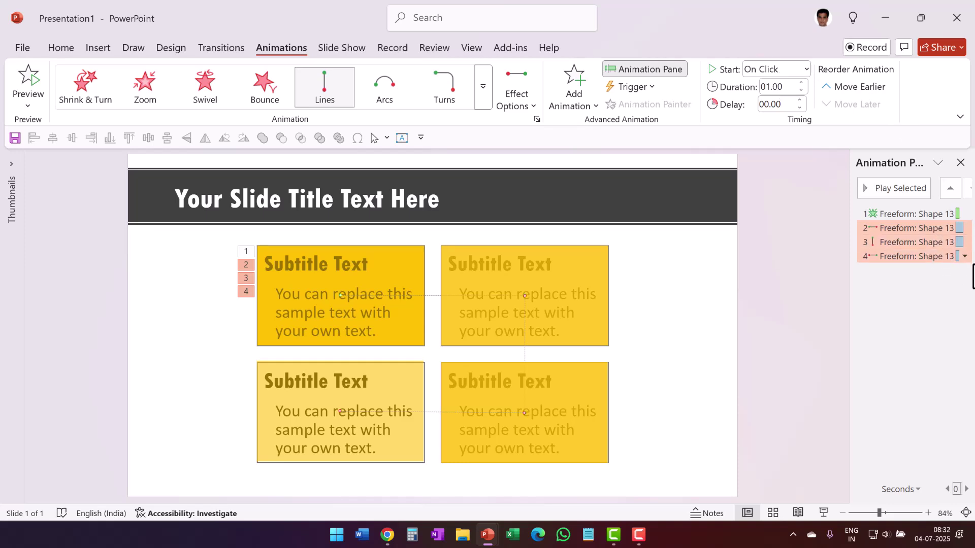
- Give the selected motion paths a 0.47-second bounce end in Effect Options
click(965, 257)
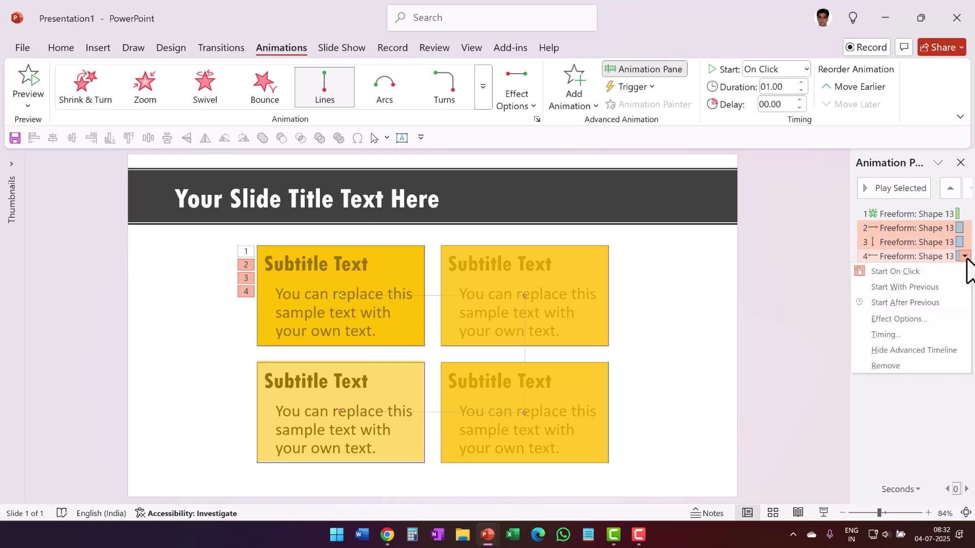
click(924, 320)
drag(447, 238, 465, 239)
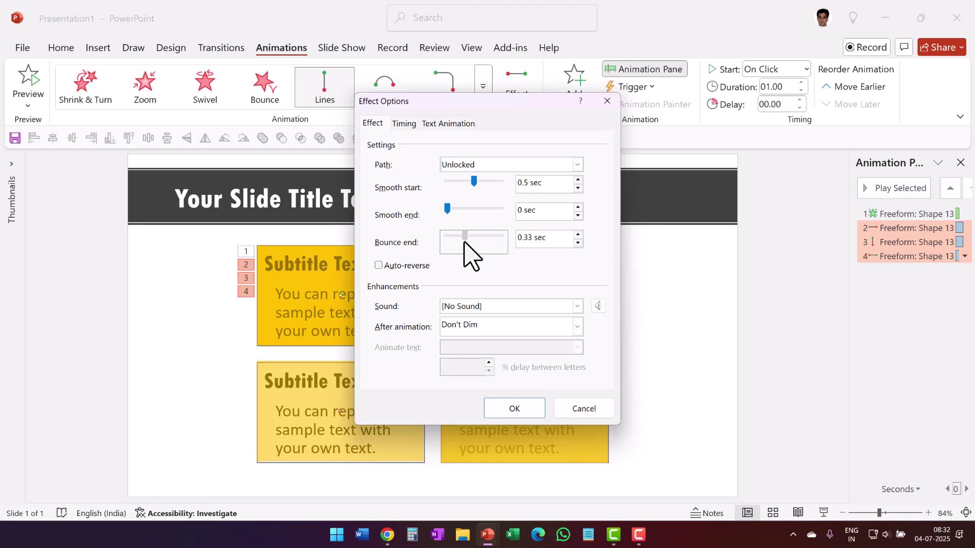
click(523, 414)
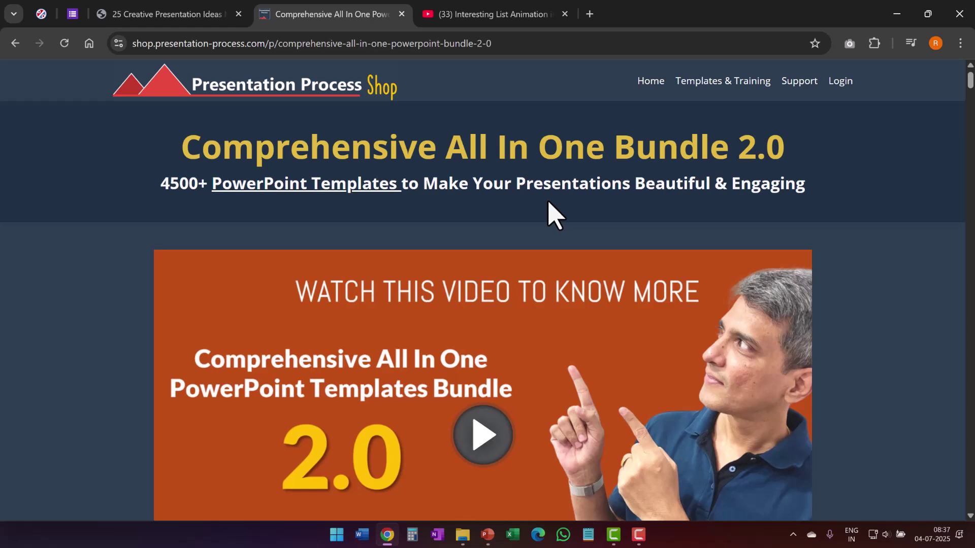
- Switch back to the 25 Creative Presentation Ideas Mini Training tab
key(ctrl+shift+Tab)
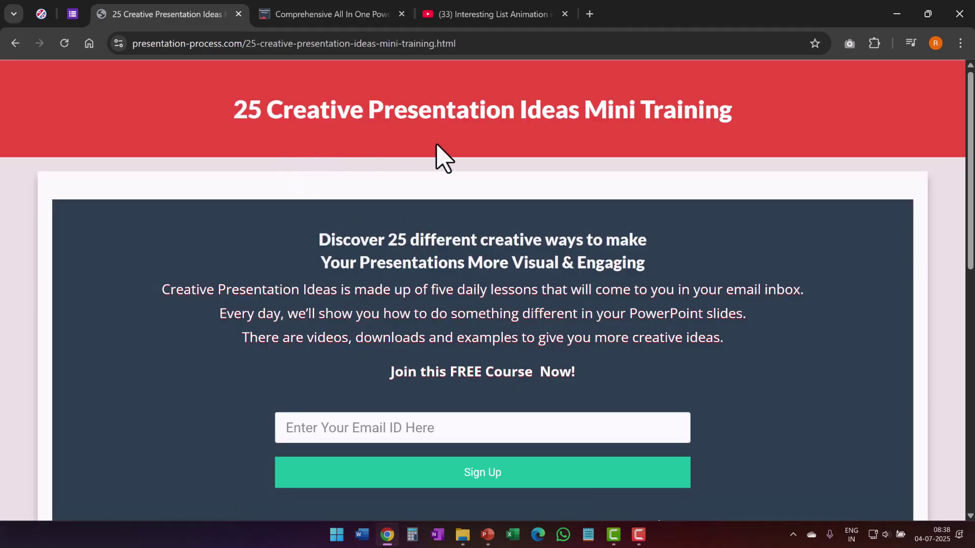